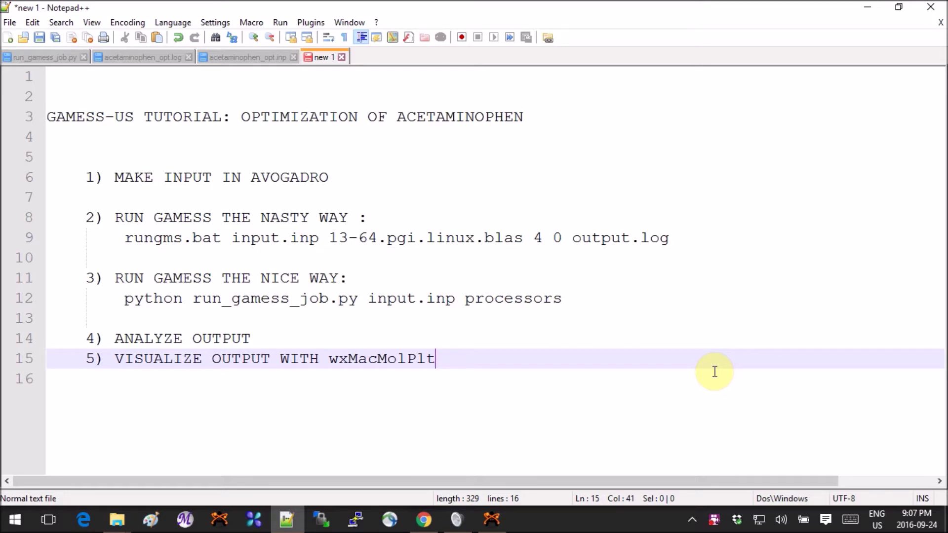
Step: Rotate the acetaminophen model and launch Extensions > GAMESS > Input Generator
{"action": "left_click", "coordinate": [500, 516]}
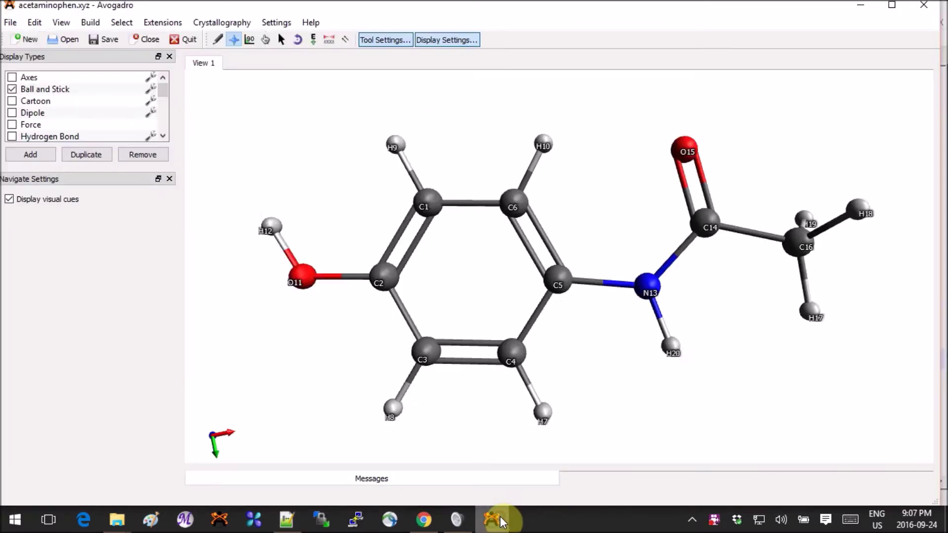
{"action": "mouse_move", "coordinate": [745, 328]}
{"action": "left_mouse_down"}
{"action": "mouse_move", "coordinate": [687, 331]}
{"action": "mouse_move", "coordinate": [701, 334]}
{"action": "mouse_move", "coordinate": [673, 318]}
{"action": "mouse_move", "coordinate": [696, 324]}
{"action": "mouse_move", "coordinate": [699, 339]}
{"action": "mouse_move", "coordinate": [695, 277]}
{"action": "mouse_move", "coordinate": [705, 351]}
{"action": "mouse_move", "coordinate": [726, 369]}
{"action": "mouse_move", "coordinate": [740, 321]}
{"action": "mouse_move", "coordinate": [755, 332]}
{"action": "left_mouse_up"}
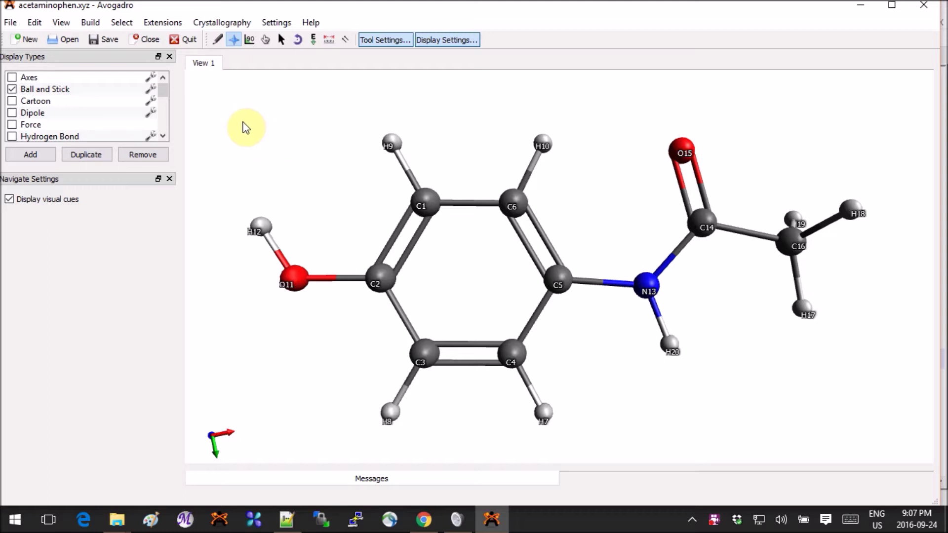
{"action": "left_click", "coordinate": [156, 23]}
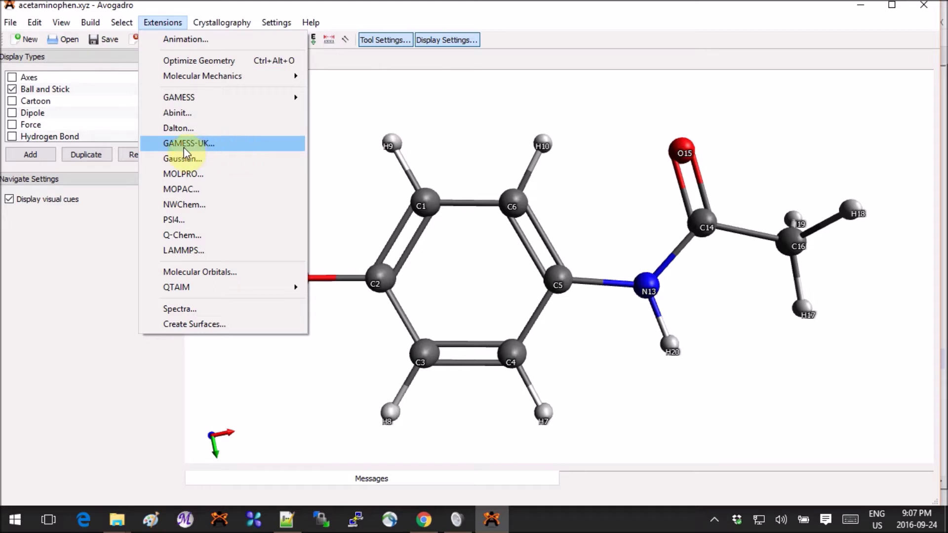
{"action": "mouse_move", "coordinate": [222, 96]}
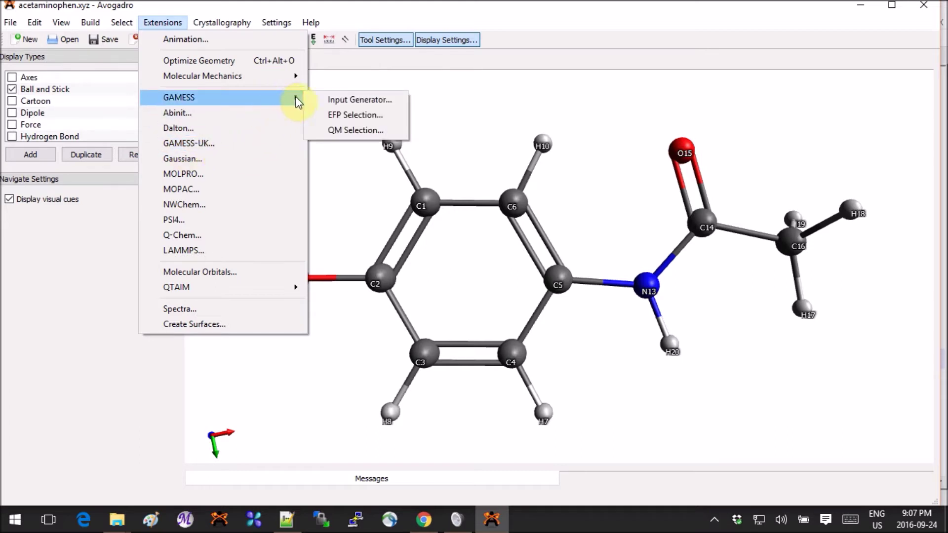
{"action": "left_click", "coordinate": [350, 100]}
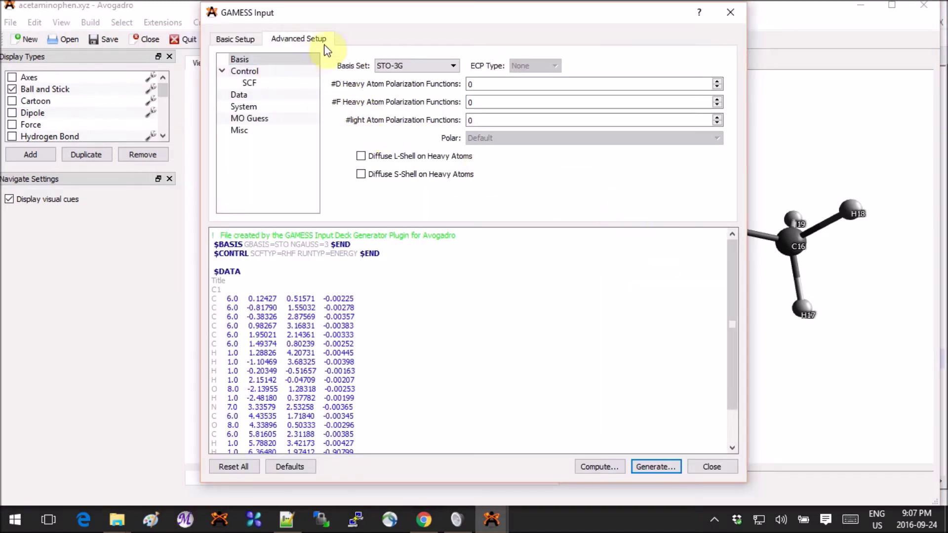
Step: Review the Basic Setup and Advanced Setup tabs of the GAMESS input generator
{"action": "left_click", "coordinate": [245, 40]}
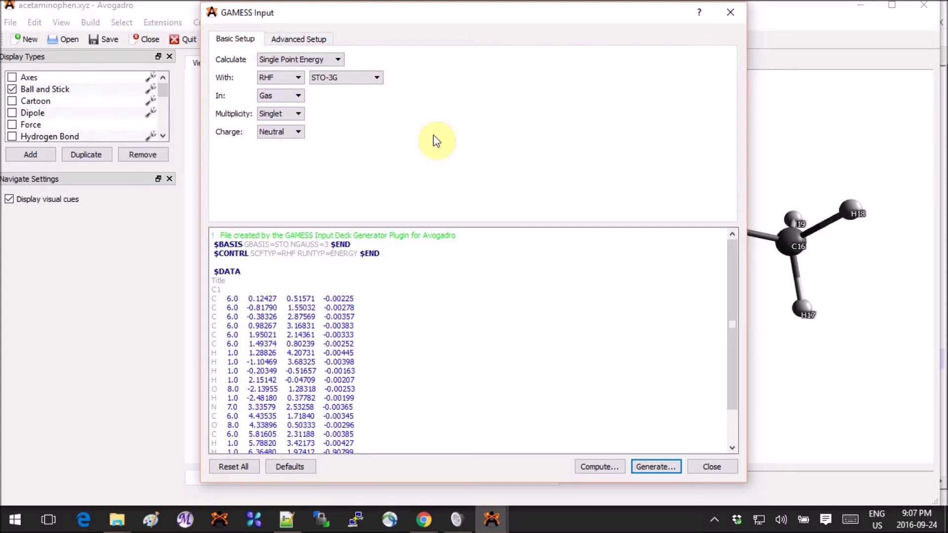
{"action": "left_click", "coordinate": [314, 39]}
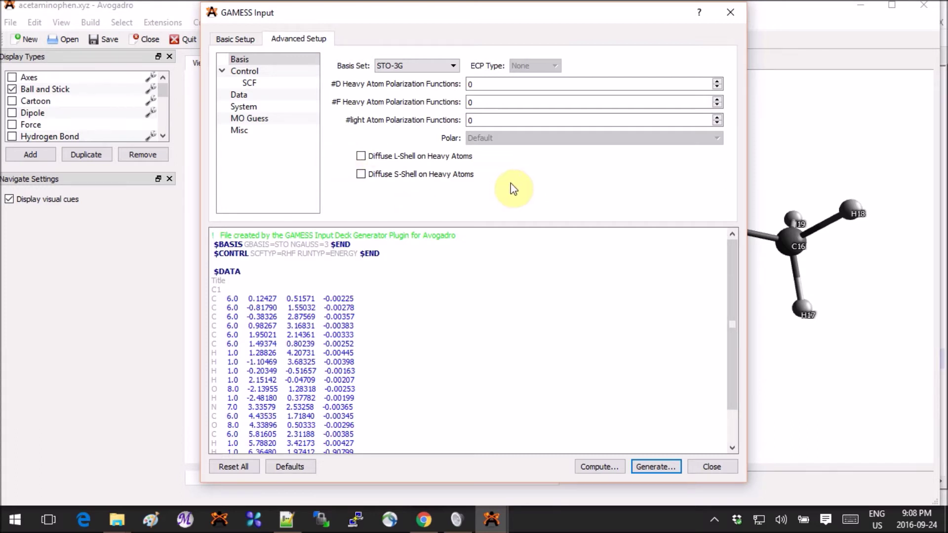
{"action": "left_click", "coordinate": [240, 47]}
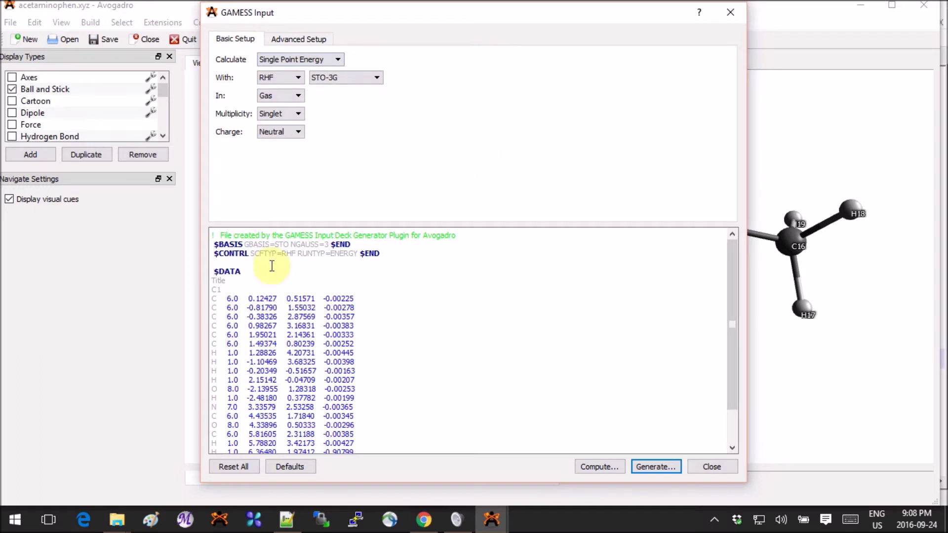
Step: Cancel saving the generated acetaminophen.inp and go back to Notepad++
{"action": "left_click", "coordinate": [664, 467]}
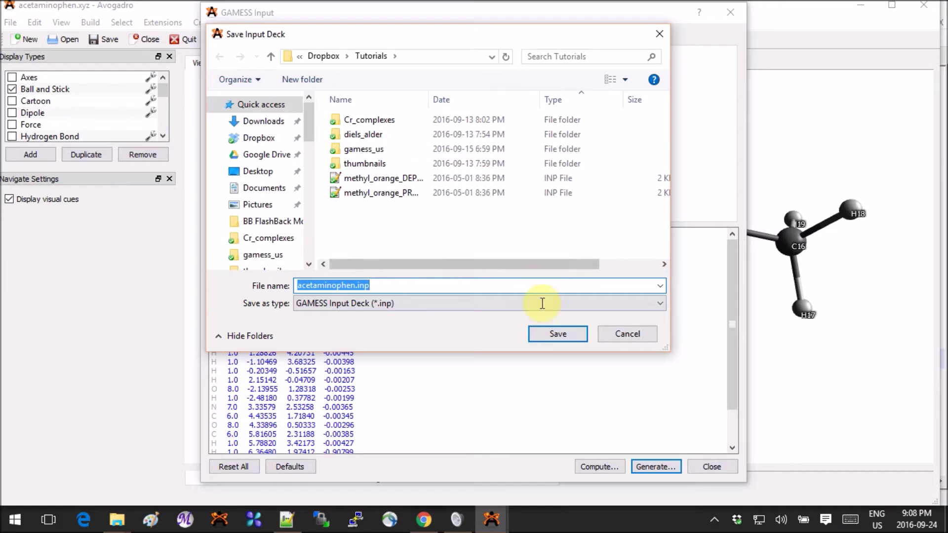
{"action": "left_click", "coordinate": [628, 334]}
{"action": "mouse_move", "coordinate": [287, 520]}
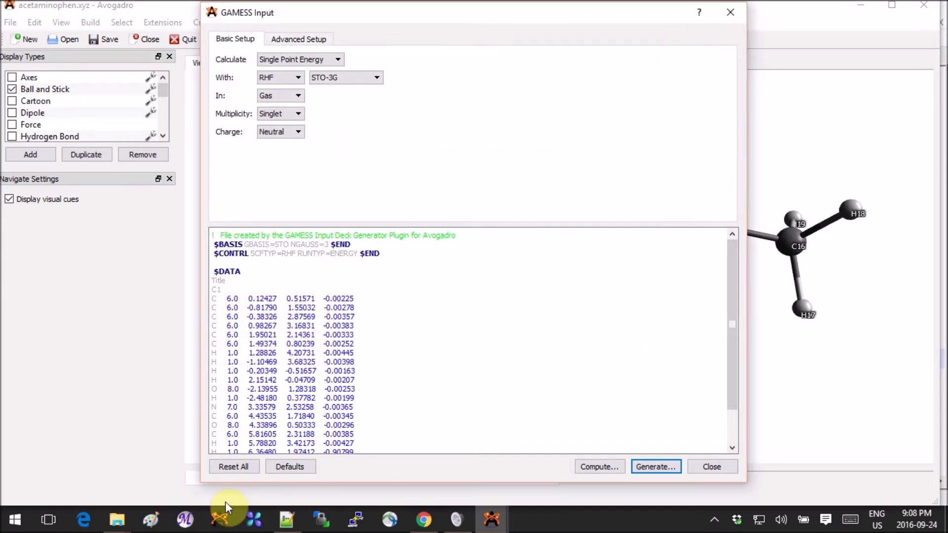
{"action": "left_click", "coordinate": [294, 520]}
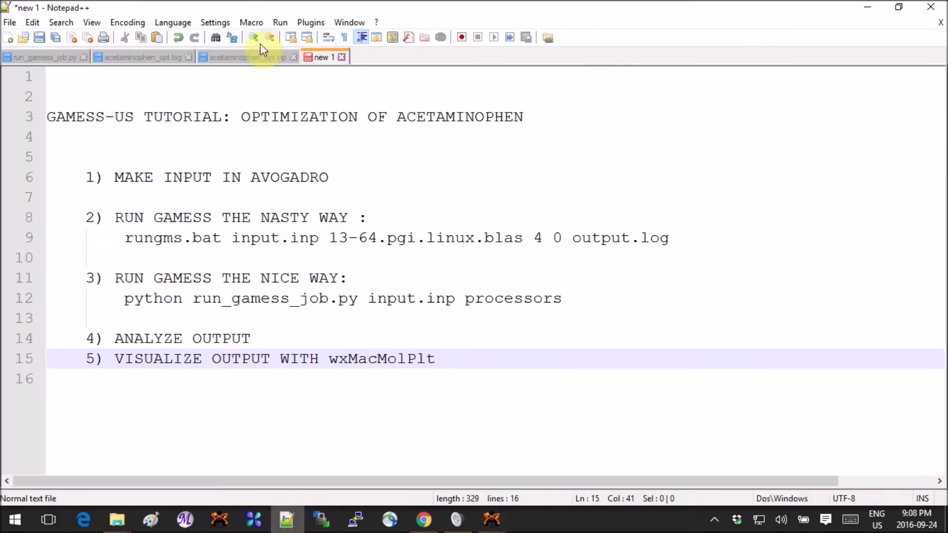
Step: Show acetaminophen_opt.inp and highlight the comment symbol on line 1
{"action": "left_click", "coordinate": [254, 58]}
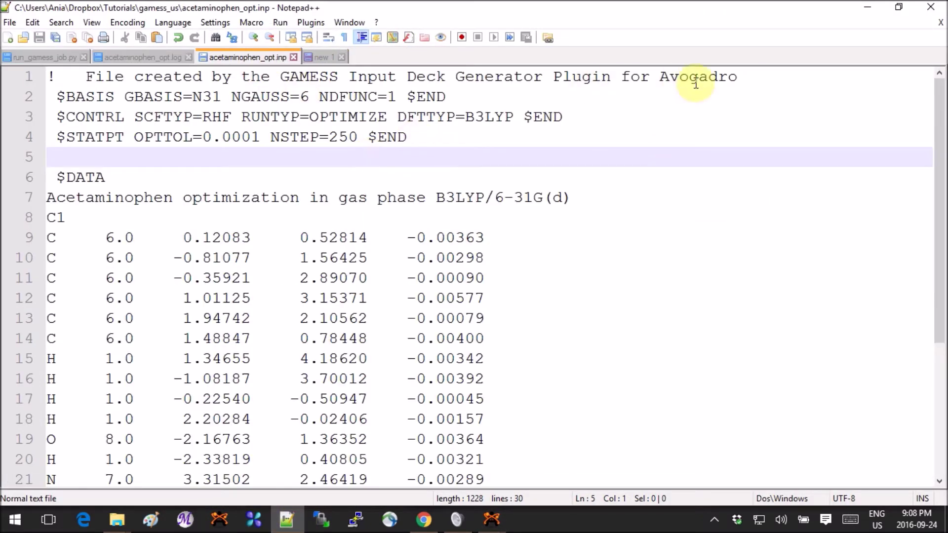
{"action": "left_click_drag", "start_coordinate": [56, 77], "coordinate": [48, 77]}
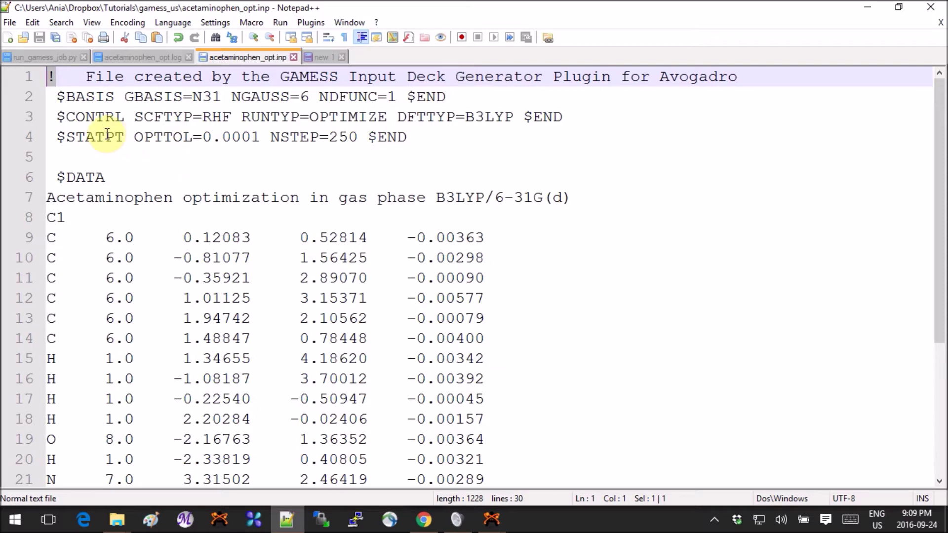
{"action": "double_click", "coordinate": [96, 97]}
{"action": "double_click", "coordinate": [95, 118]}
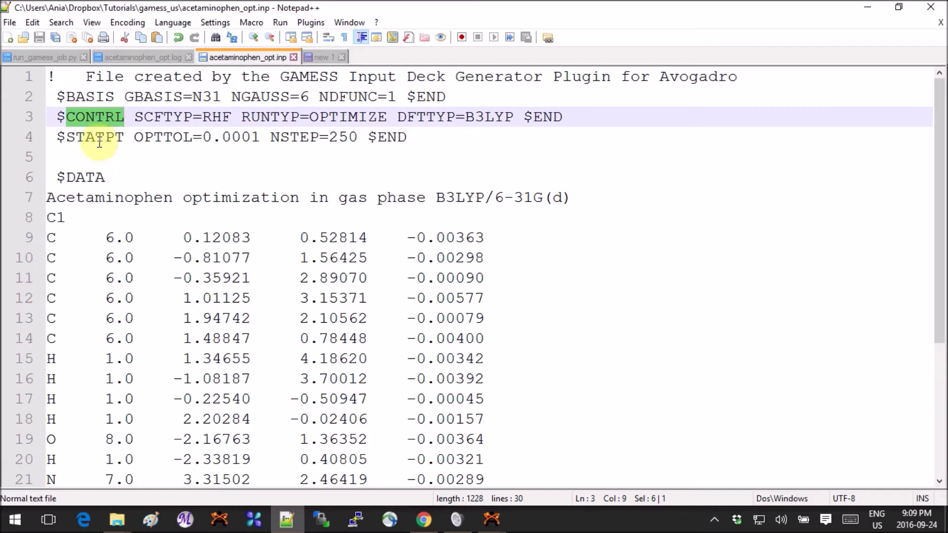
{"action": "double_click", "coordinate": [99, 140]}
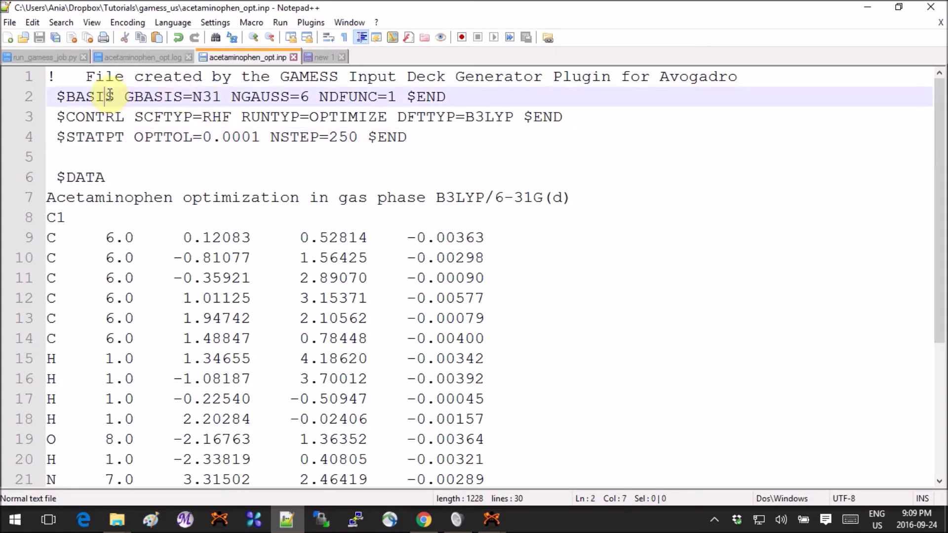
{"action": "double_click", "coordinate": [110, 98]}
{"action": "double_click", "coordinate": [98, 117]}
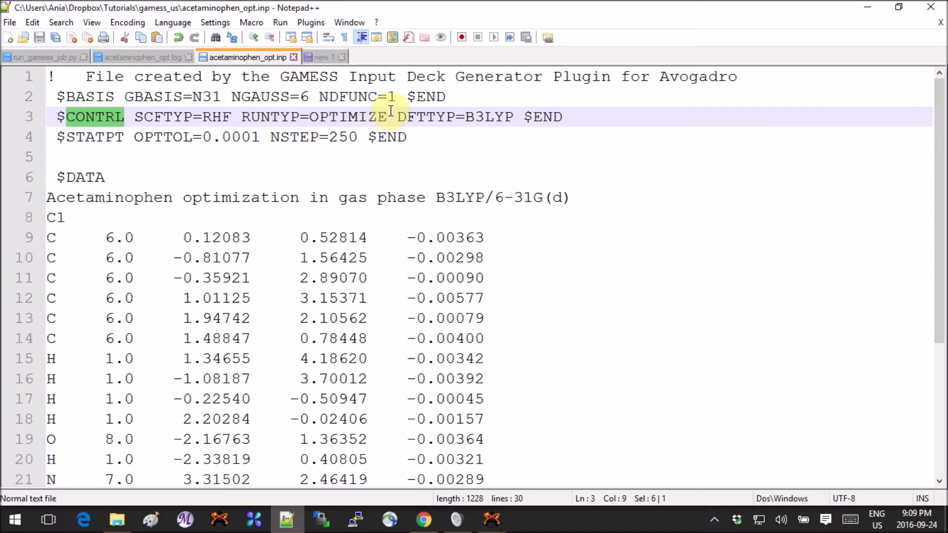
{"action": "left_click_drag", "start_coordinate": [388, 117], "coordinate": [310, 117]}
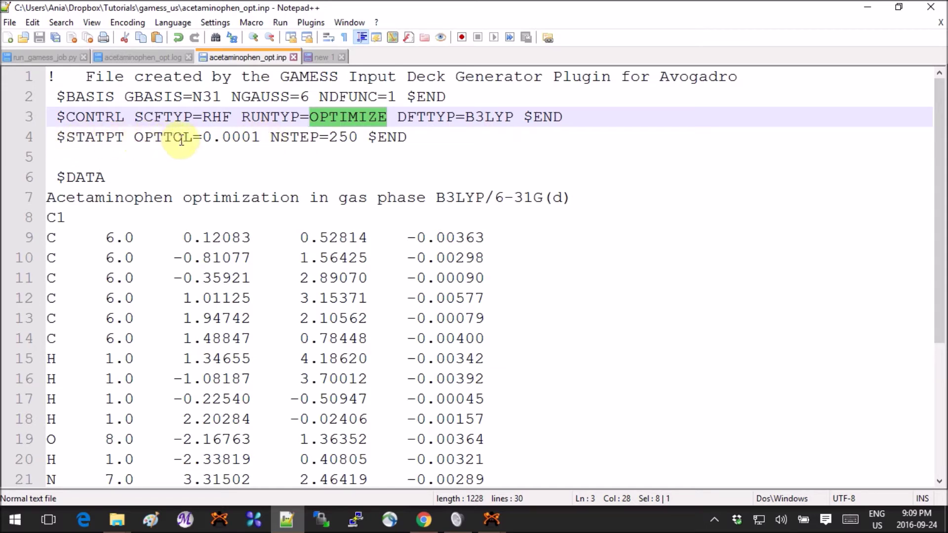
{"action": "double_click", "coordinate": [297, 138]}
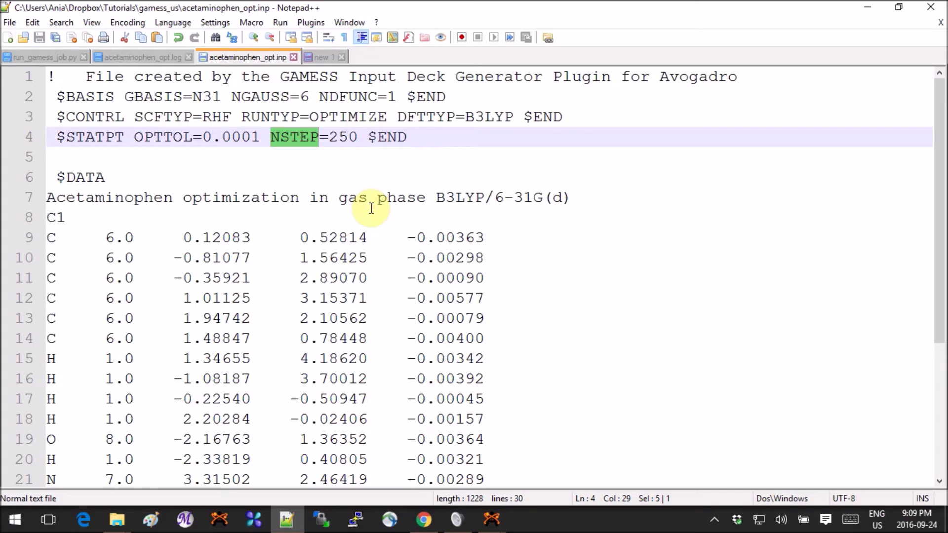
{"action": "left_click", "coordinate": [426, 142]}
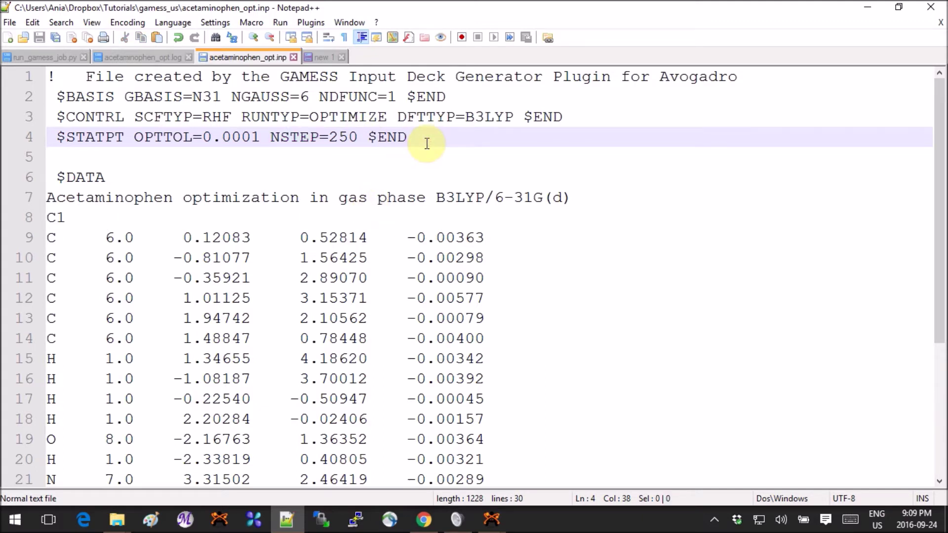
{"action": "mouse_move", "coordinate": [426, 143]}
{"action": "left_mouse_down"}
{"action": "mouse_move", "coordinate": [117, 104]}
{"action": "mouse_move", "coordinate": [252, 183]}
{"action": "left_mouse_up"}
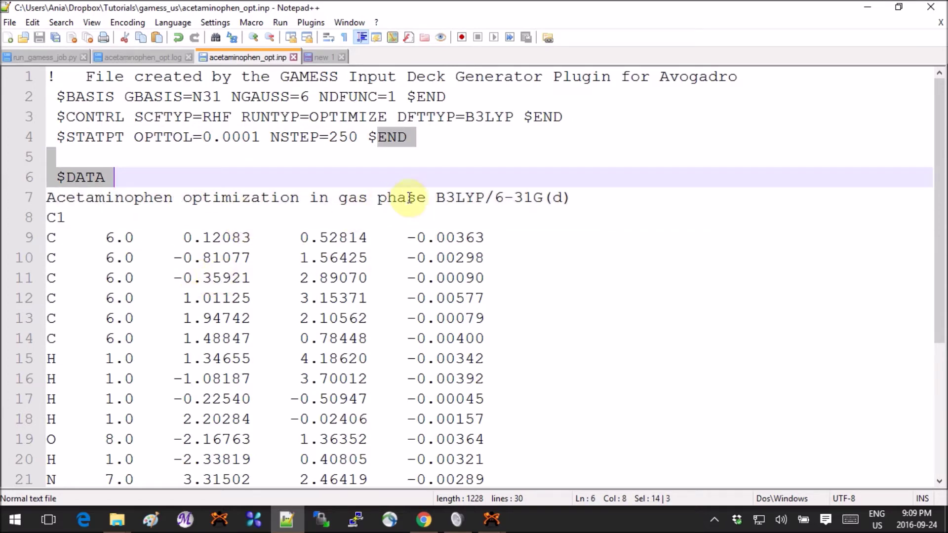
{"action": "left_click_drag", "start_coordinate": [437, 198], "coordinate": [576, 198]}
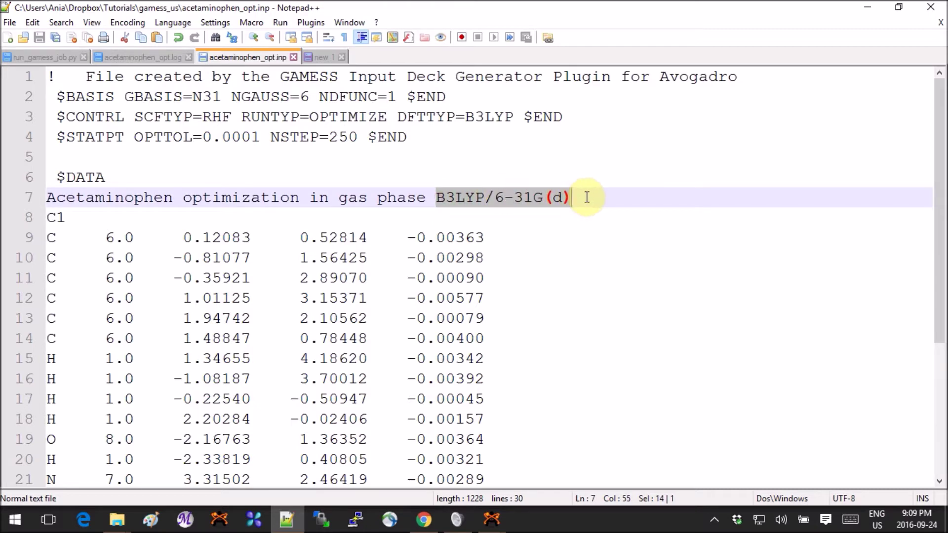
{"action": "left_click", "coordinate": [585, 196]}
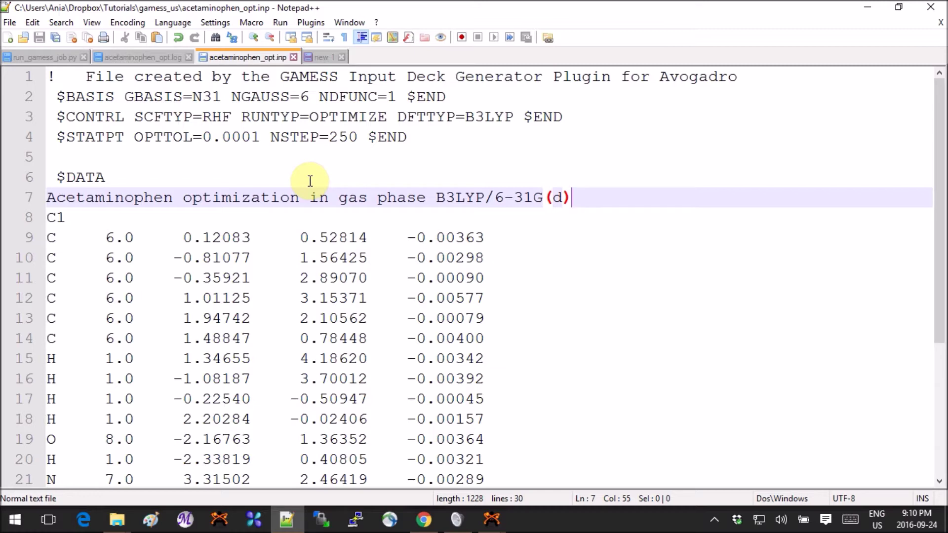
{"action": "scroll", "coordinate": [310, 180], "scroll_direction": "down", "scroll_amount": 1}
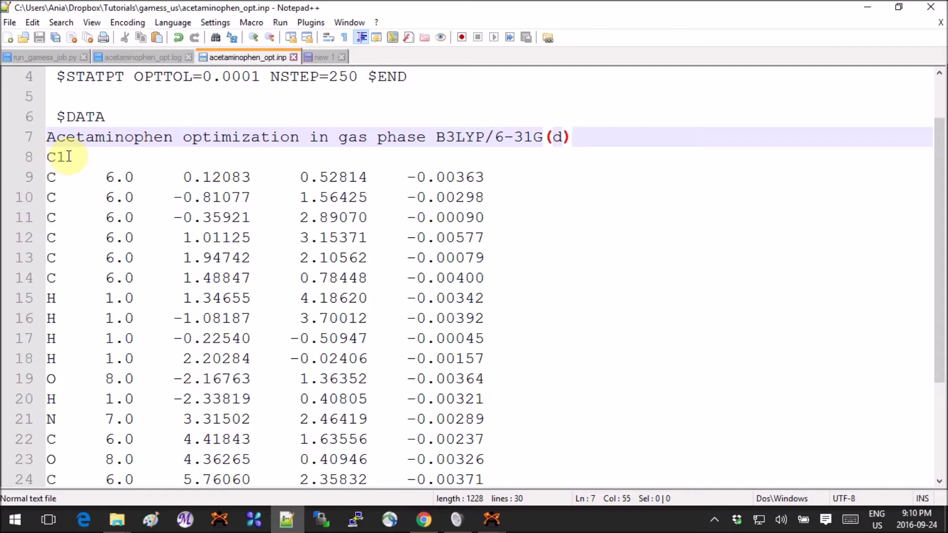
Step: Highlight the C1 symmetry line and coordinate lines through line 17, then return to the outline
{"action": "left_click_drag", "start_coordinate": [68, 157], "coordinate": [37, 154]}
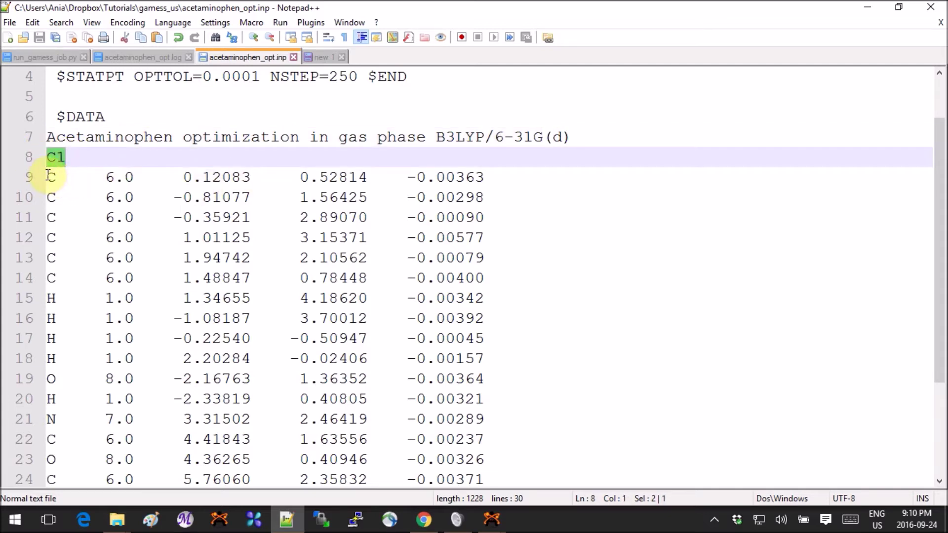
{"action": "left_click_drag", "start_coordinate": [49, 176], "coordinate": [491, 288]}
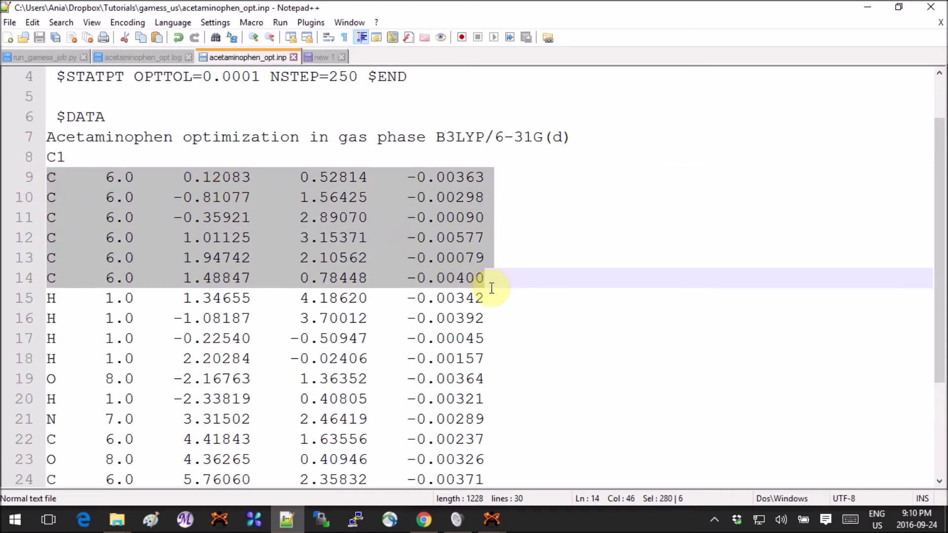
{"action": "left_click_drag", "start_coordinate": [491, 289], "coordinate": [499, 340]}
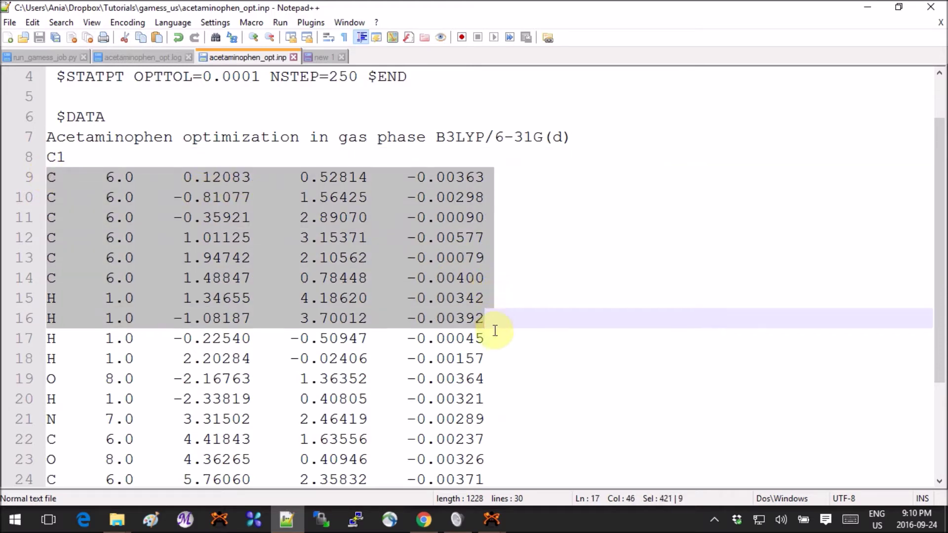
{"action": "scroll", "coordinate": [499, 339], "scroll_direction": "down", "scroll_amount": 1}
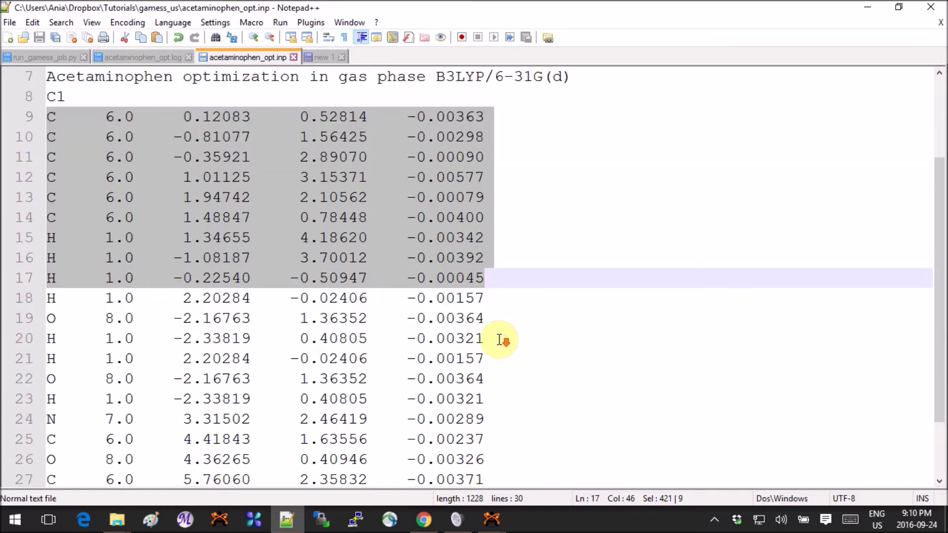
{"action": "scroll", "coordinate": [501, 341], "scroll_direction": "down", "scroll_amount": 2}
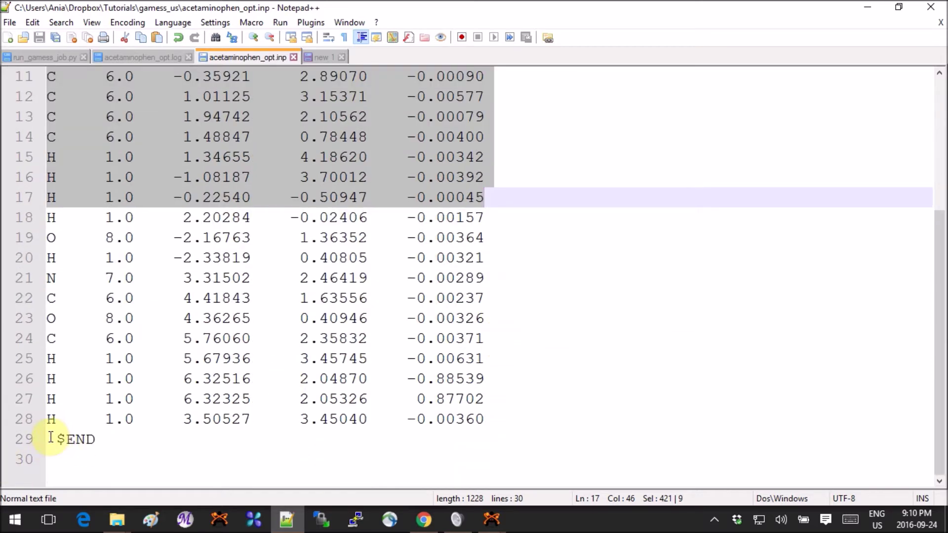
{"action": "left_click", "coordinate": [106, 438]}
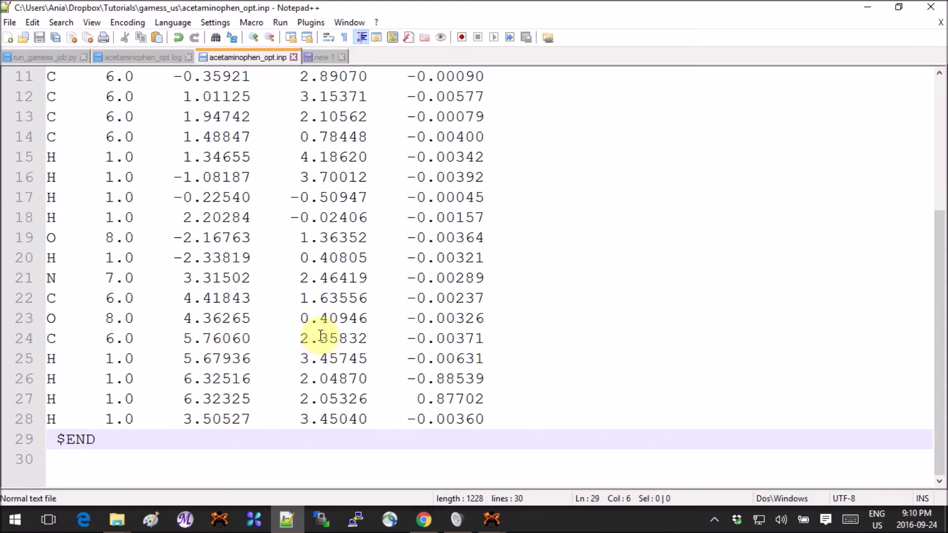
{"action": "scroll", "coordinate": [321, 337], "scroll_direction": "up", "scroll_amount": 4}
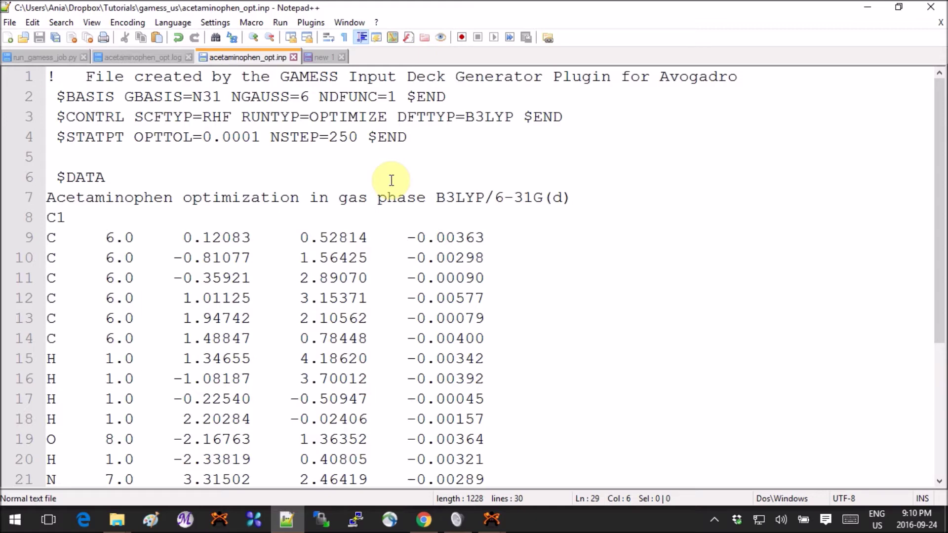
{"action": "left_click", "coordinate": [325, 58]}
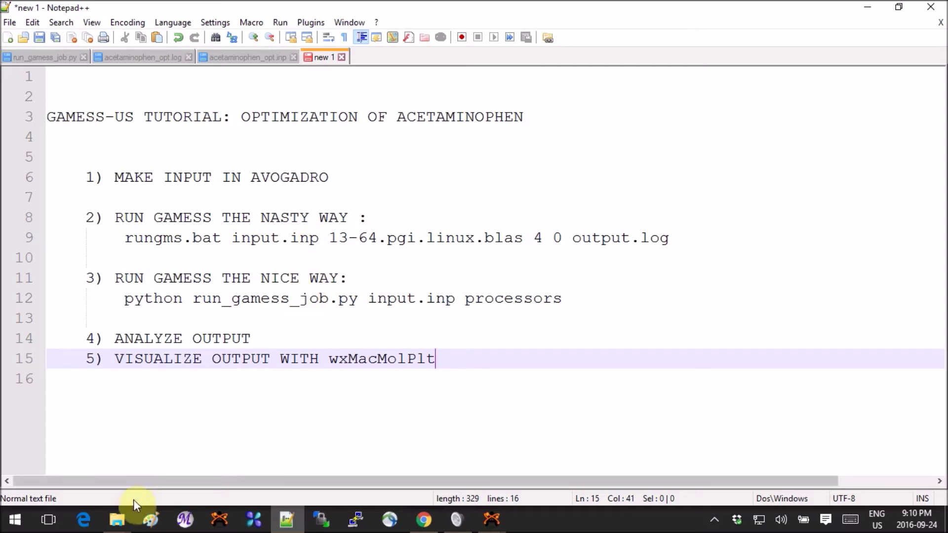
Step: Open an enhanced console at C:\gamess.64 from the gamess.64 Explorer window
{"action": "left_click", "coordinate": [119, 522]}
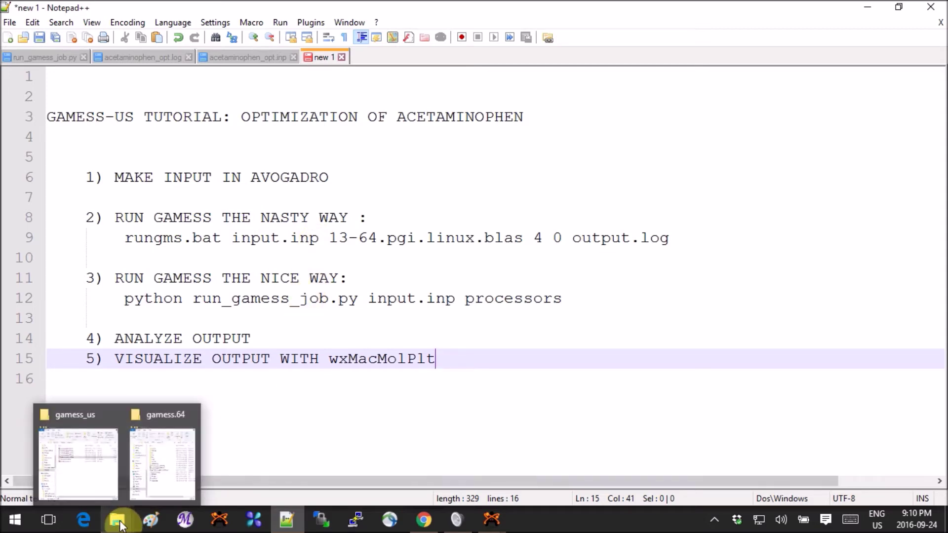
{"action": "left_click", "coordinate": [142, 480]}
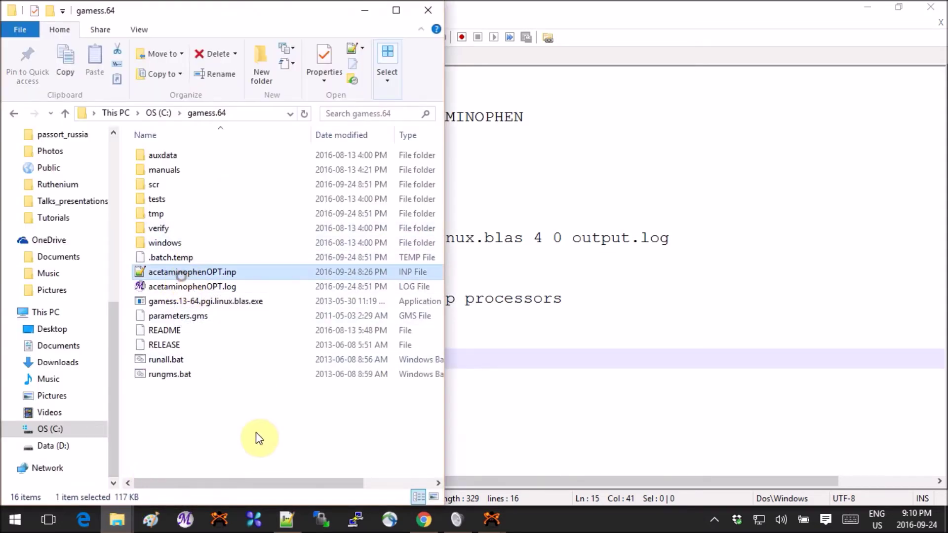
{"action": "left_click", "coordinate": [571, 332]}
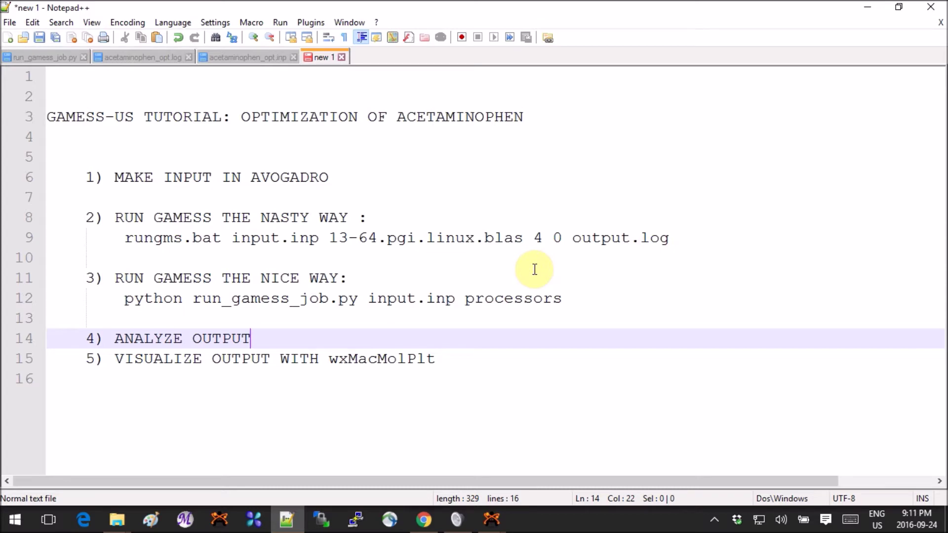
{"action": "mouse_move", "coordinate": [116, 519]}
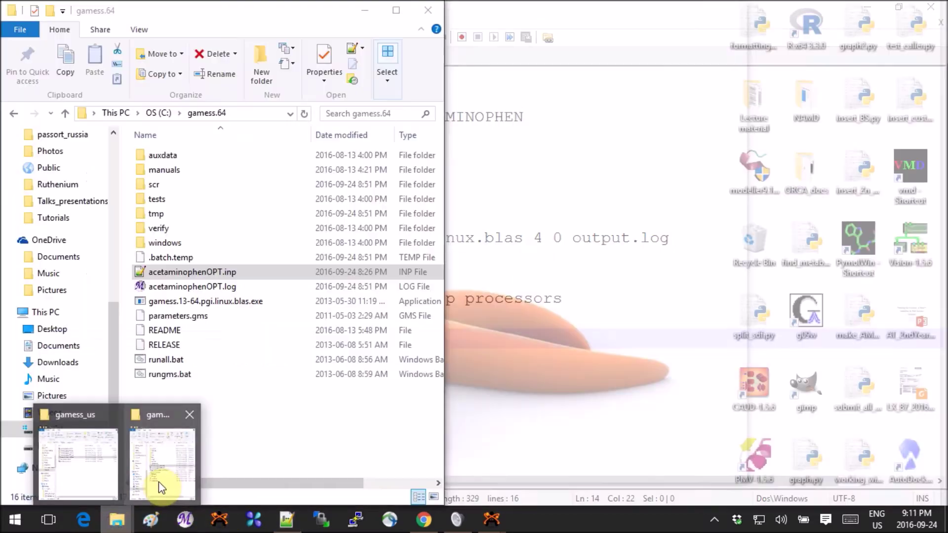
{"action": "left_click", "coordinate": [139, 483]}
{"action": "right_click", "coordinate": [193, 426]}
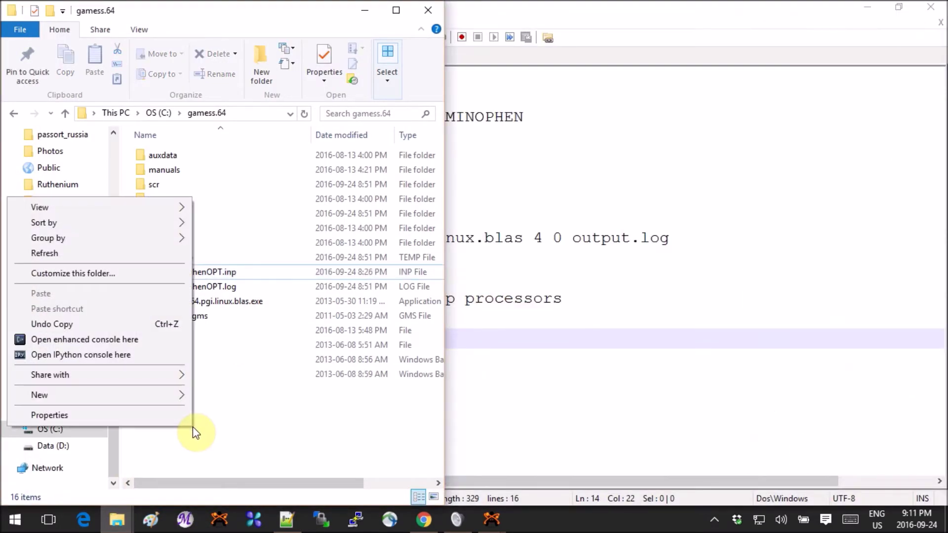
{"action": "left_click", "coordinate": [148, 341]}
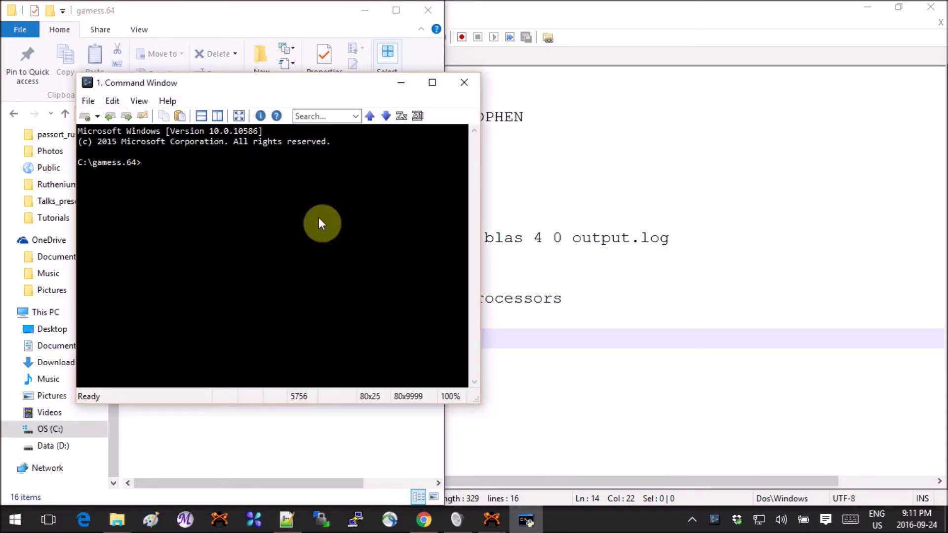
Step: Highlight rungms.bat, input.inp and 13-64.pgi.linux.blas in the run command
{"action": "left_click", "coordinate": [690, 234]}
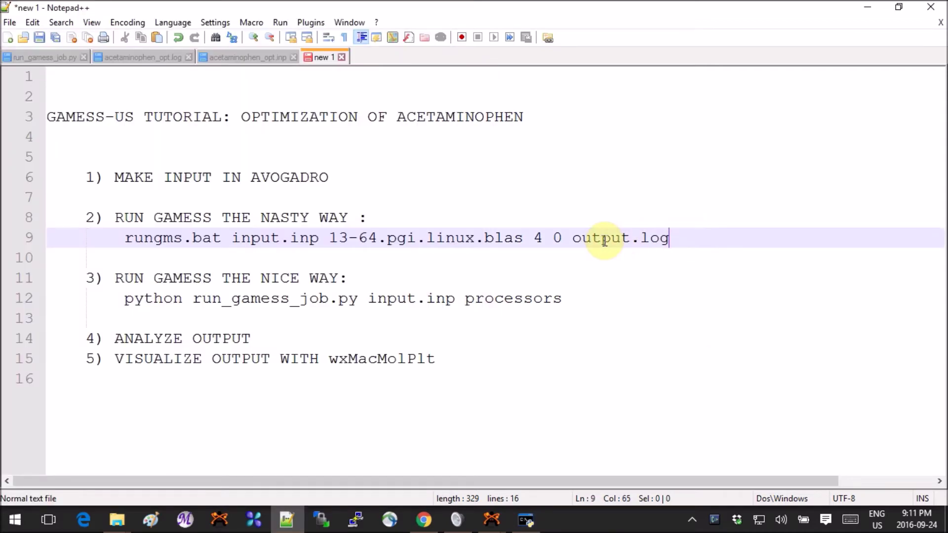
{"action": "scroll", "coordinate": [607, 244], "scroll_direction": "up", "scroll_amount": 2, "text": "ctrl"}
{"action": "scroll", "coordinate": [603, 239], "scroll_direction": "up", "scroll_amount": 1, "text": "ctrl"}
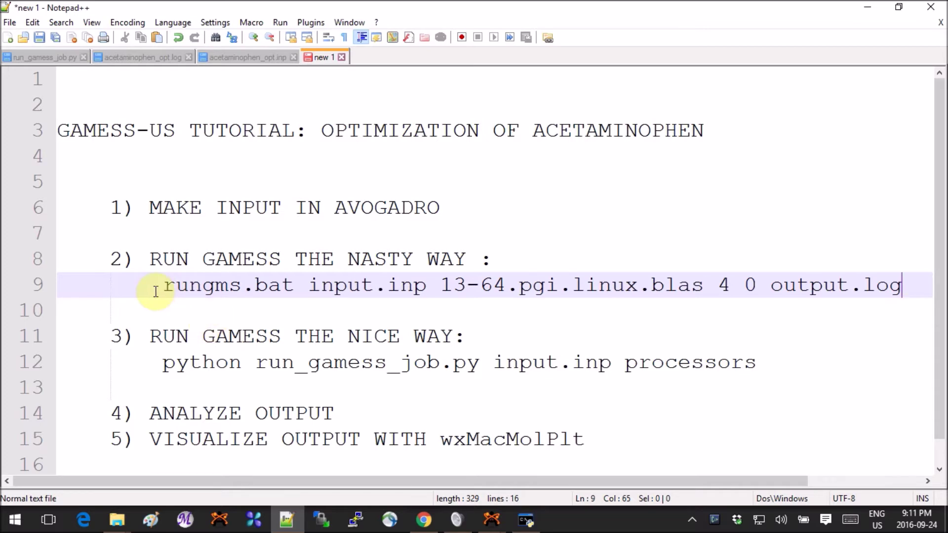
{"action": "left_click_drag", "start_coordinate": [165, 285], "coordinate": [294, 291]}
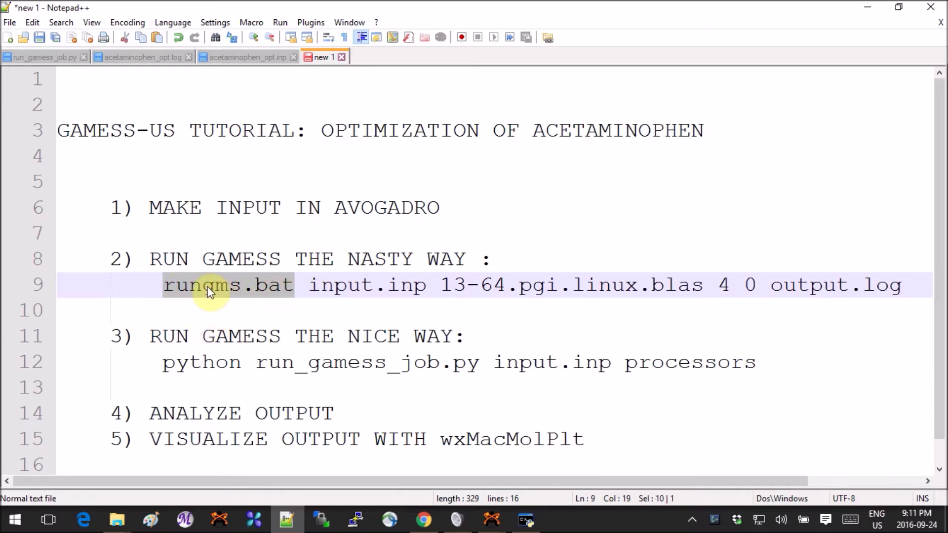
{"action": "left_click_drag", "start_coordinate": [309, 286], "coordinate": [437, 288]}
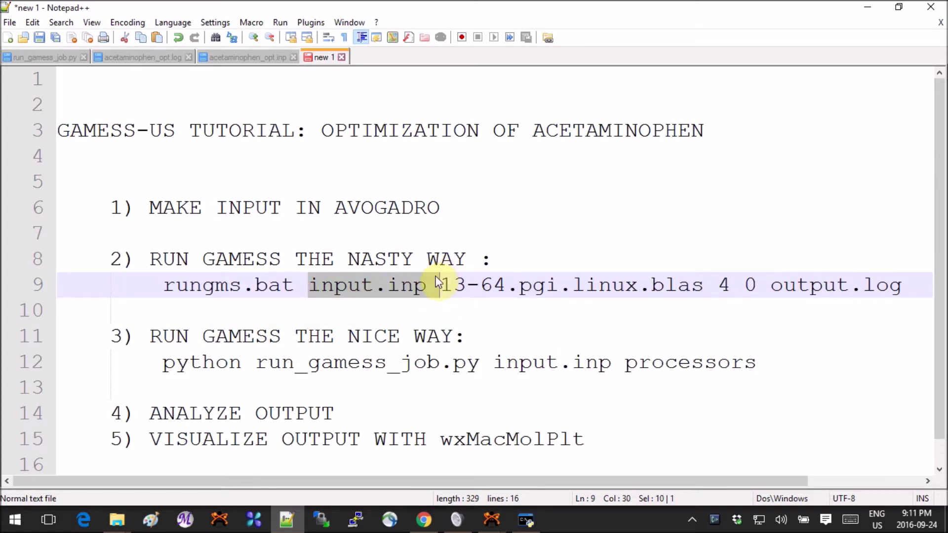
{"action": "left_click_drag", "start_coordinate": [441, 287], "coordinate": [704, 286]}
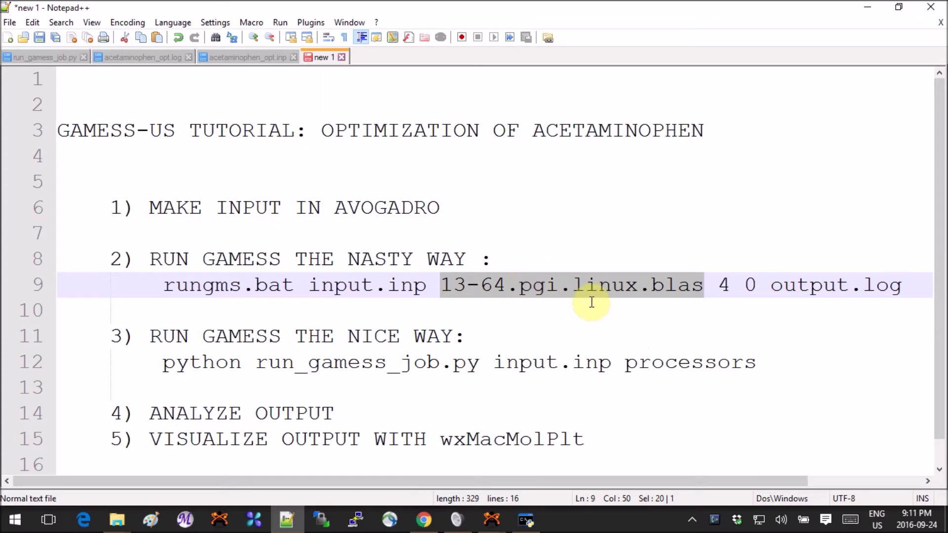
{"action": "mouse_move", "coordinate": [117, 519]}
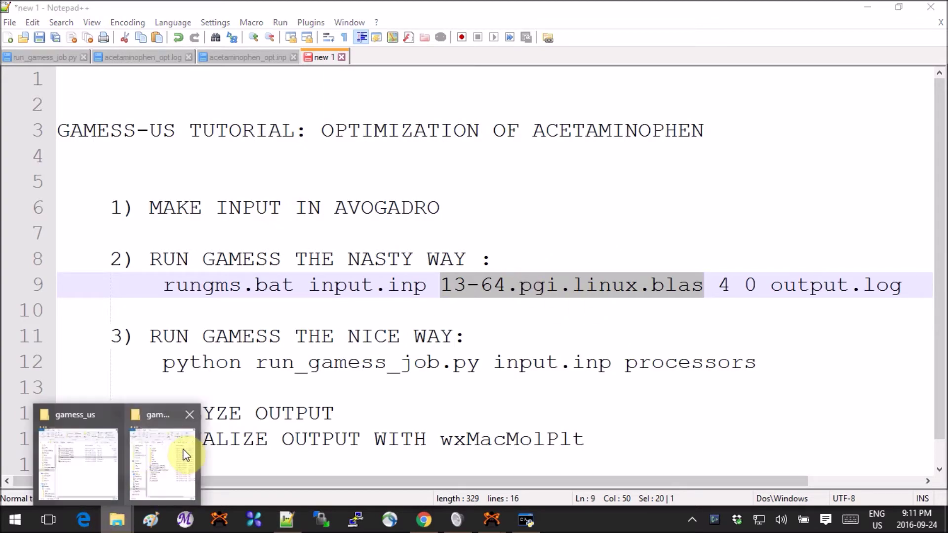
{"action": "left_click", "coordinate": [186, 449]}
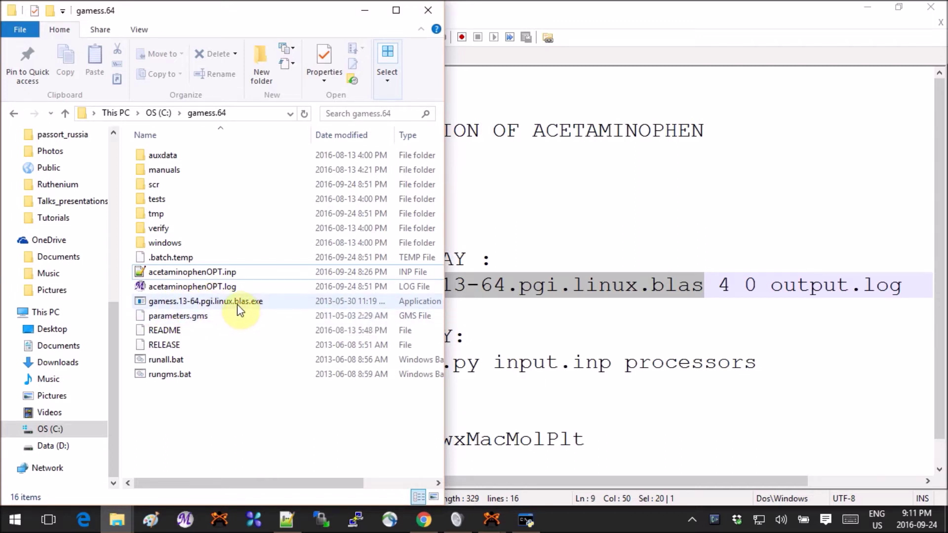
{"action": "left_click", "coordinate": [510, 317]}
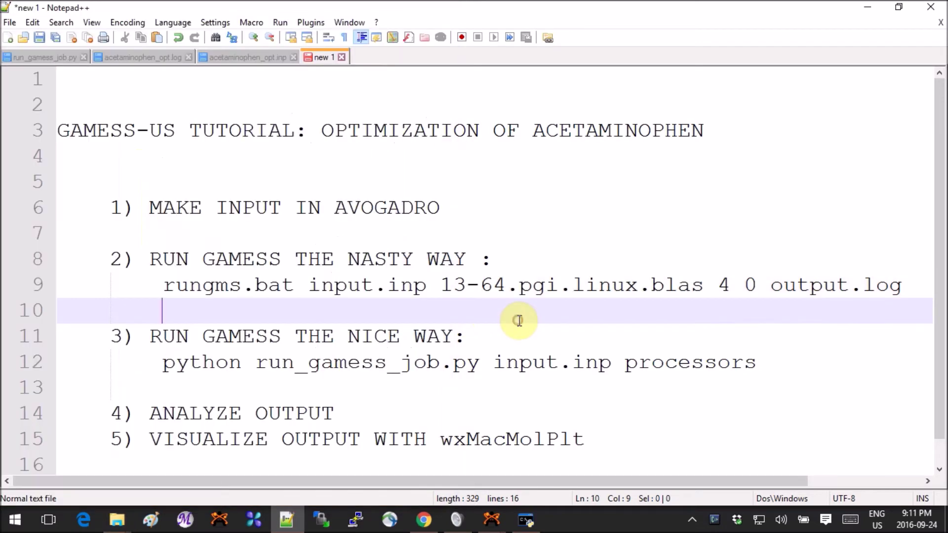
Step: Highlight the 4, 0 and output.log arguments, then bring up the gamess.64 folder
{"action": "double_click", "coordinate": [723, 284]}
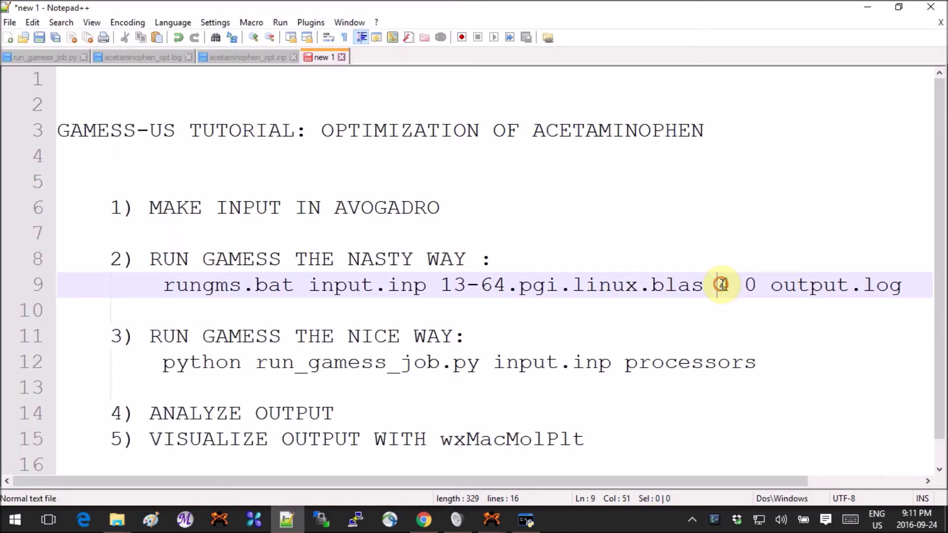
{"action": "double_click", "coordinate": [751, 285]}
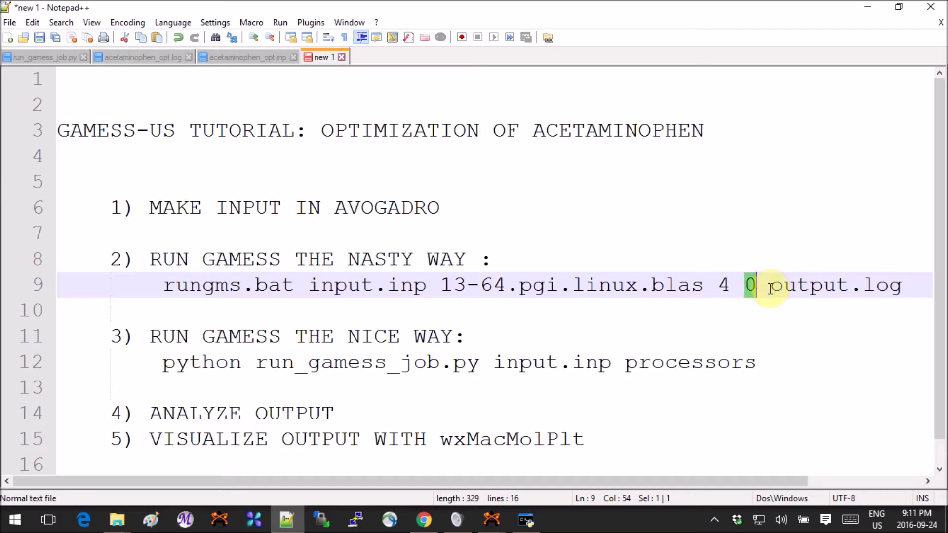
{"action": "left_click_drag", "start_coordinate": [770, 286], "coordinate": [902, 286]}
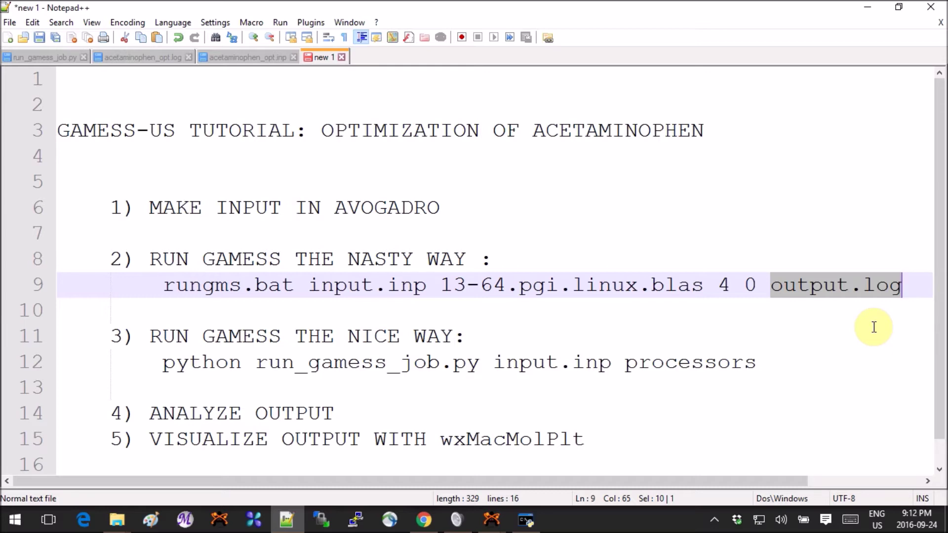
{"action": "left_click", "coordinate": [859, 333]}
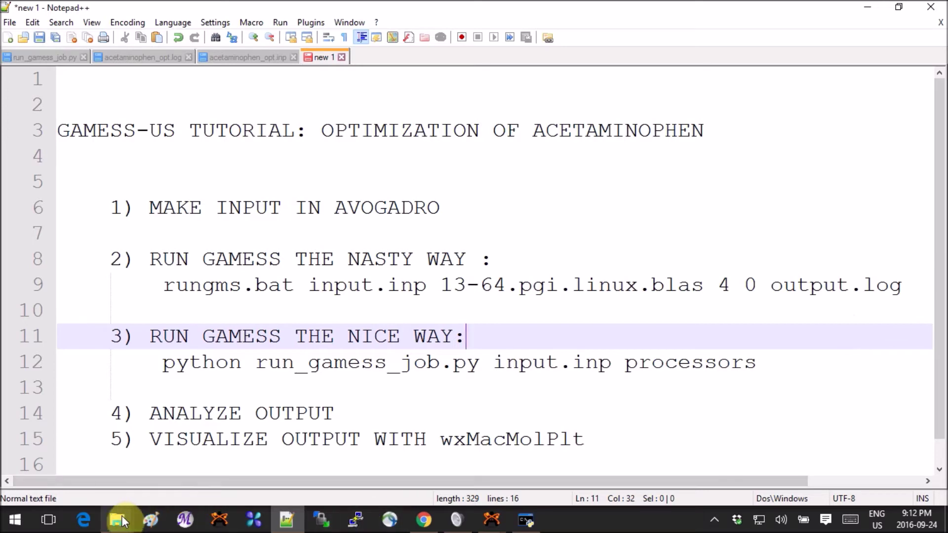
{"action": "mouse_move", "coordinate": [117, 520]}
{"action": "left_click", "coordinate": [159, 468]}
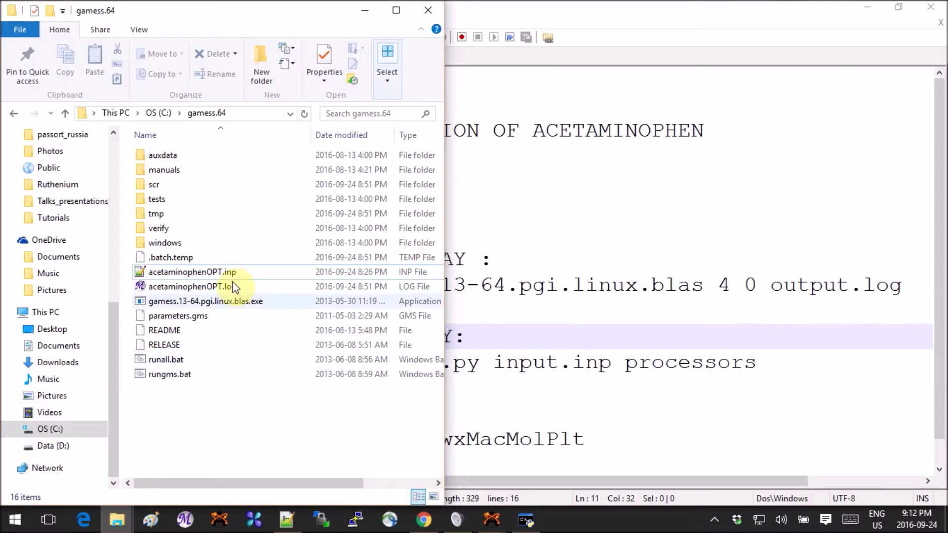
Step: Browse the scr and tmp folders in gamess.64, then return to the notes
{"action": "double_click", "coordinate": [176, 185]}
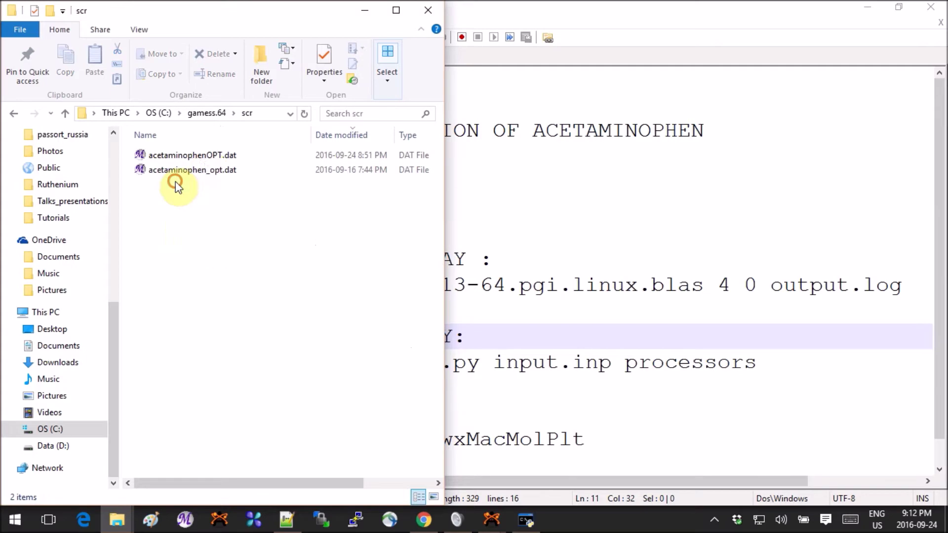
{"action": "left_click", "coordinate": [207, 113]}
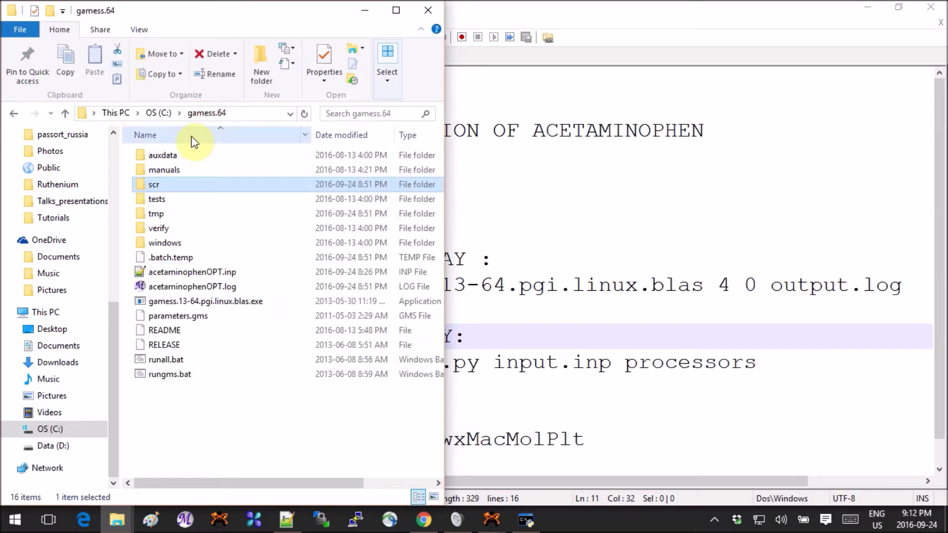
{"action": "double_click", "coordinate": [156, 215]}
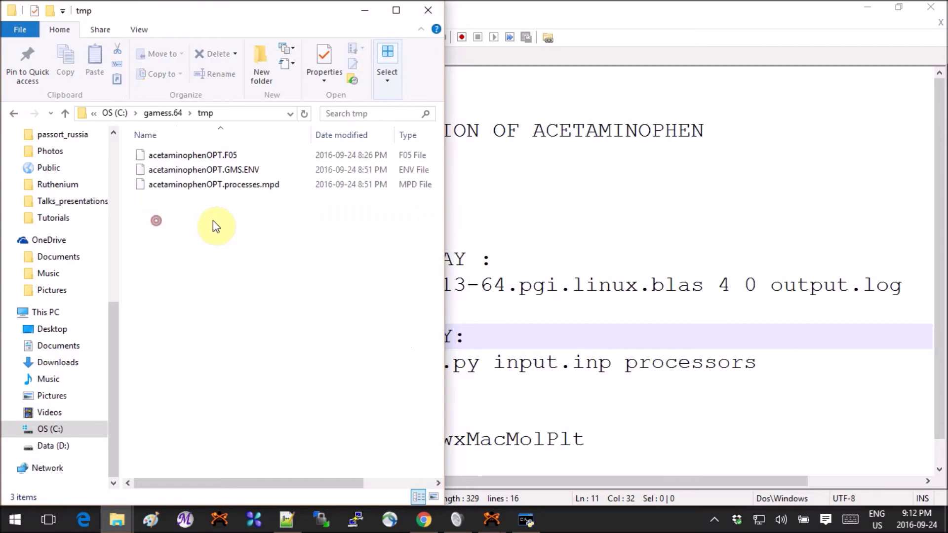
{"action": "left_click", "coordinate": [163, 113]}
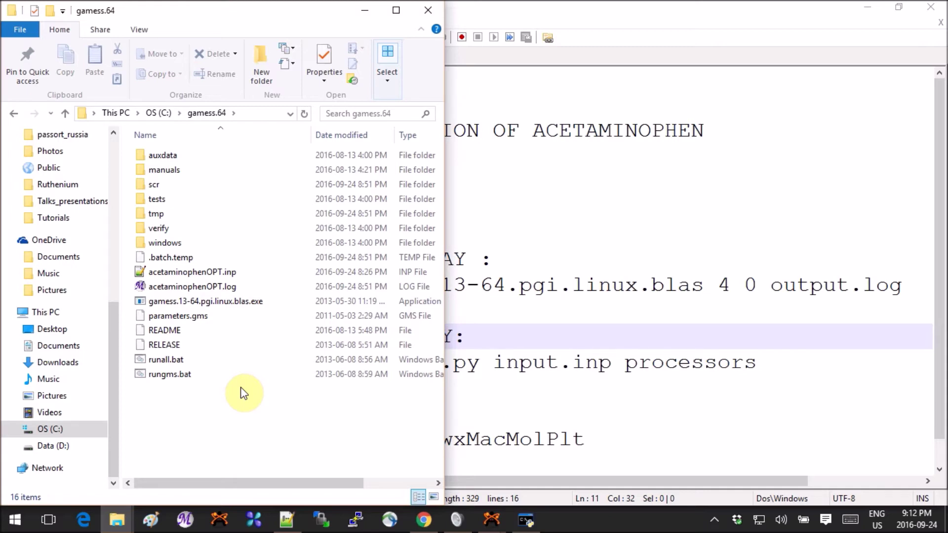
{"action": "left_click", "coordinate": [607, 271]}
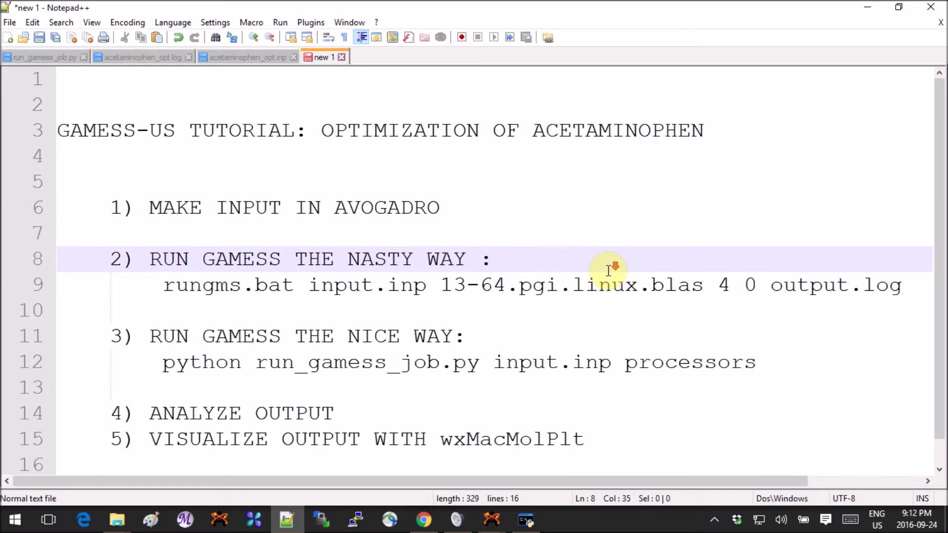
{"action": "scroll", "coordinate": [607, 270], "scroll_direction": "down", "scroll_amount": 1}
{"action": "scroll", "coordinate": [608, 271], "scroll_direction": "right", "scroll_amount": 1}
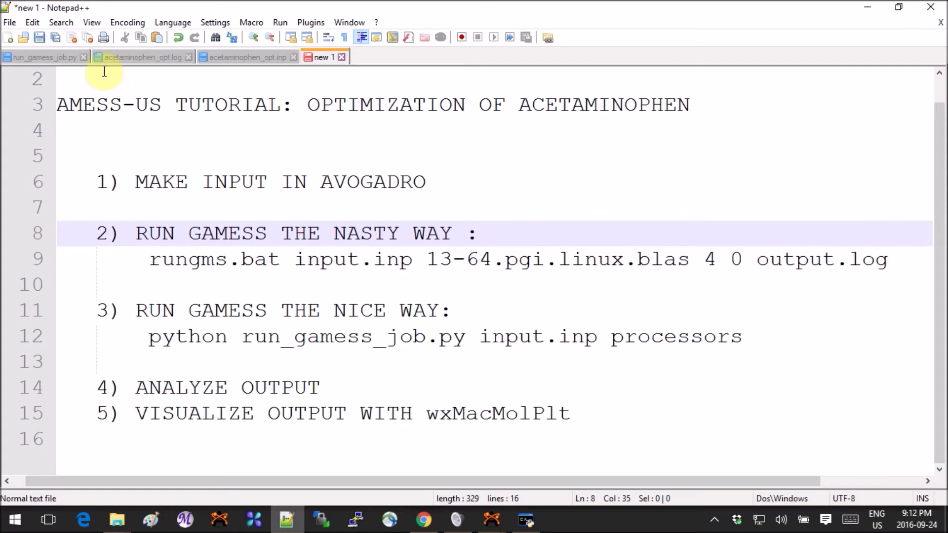
Step: Show run_gamess_job.py, then bring up its Uselfuls_Scripts GitHub page in Chrome
{"action": "left_click", "coordinate": [45, 57]}
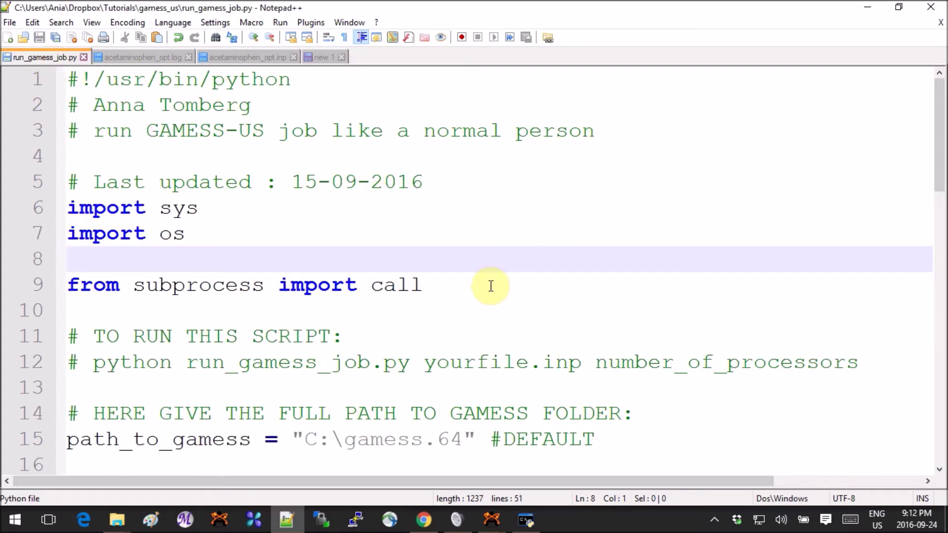
{"action": "left_click", "coordinate": [425, 522]}
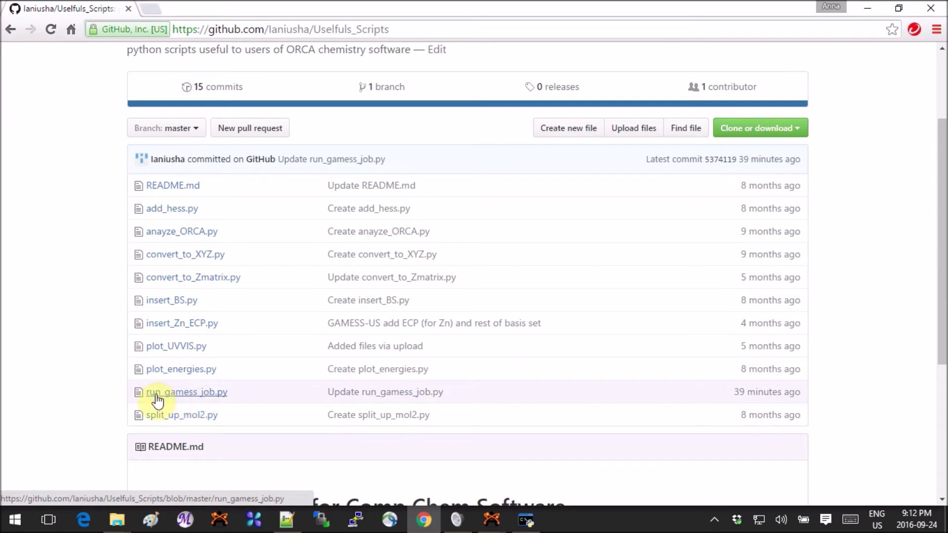
Step: Minimize Chrome and focus the run_gamess_job.py script in Notepad++
{"action": "left_click", "coordinate": [862, 9]}
{"action": "left_click", "coordinate": [666, 170]}
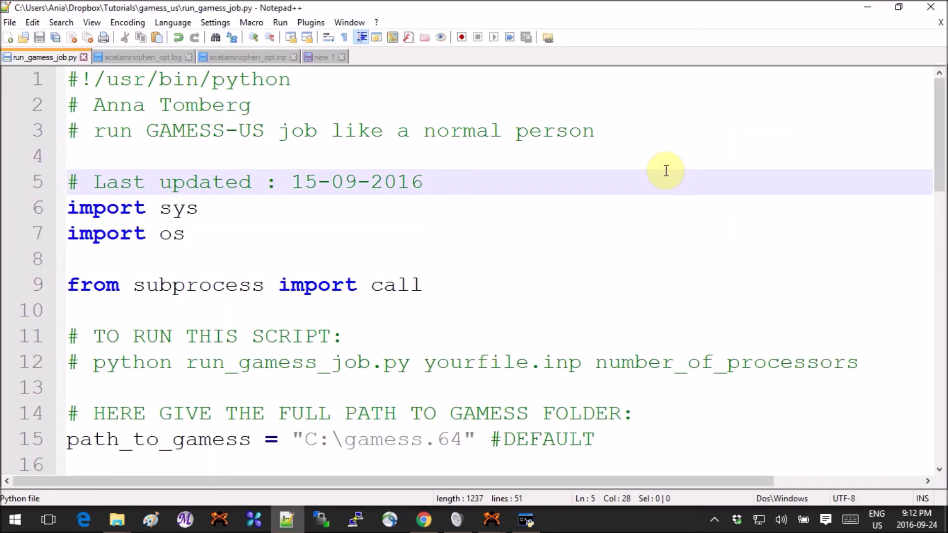
{"action": "scroll", "coordinate": [665, 170], "scroll_direction": "down", "scroll_amount": 2}
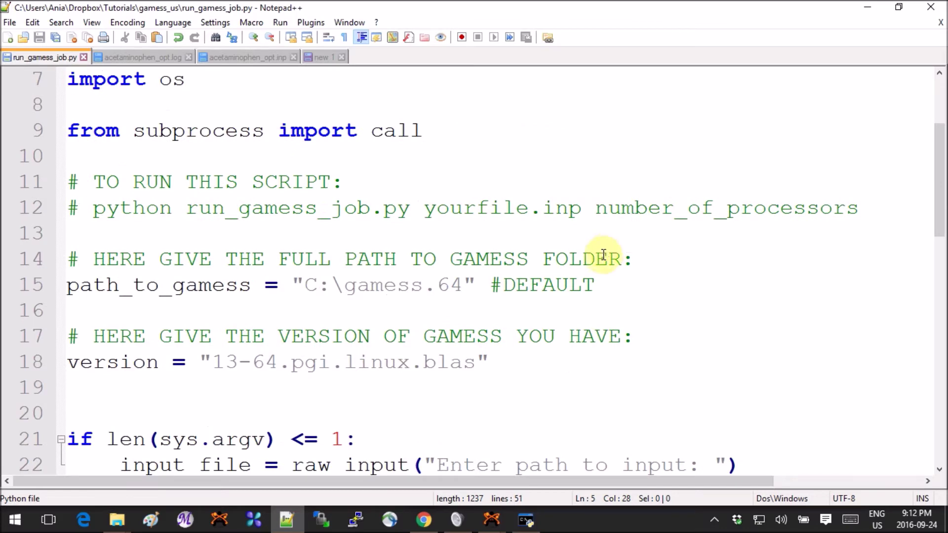
Step: Review run_gamess_job.py's C:\gamess.64 path, version string and usage arguments (yourfile, number_of_processors)
{"action": "left_click", "coordinate": [305, 284]}
{"action": "left_click_drag", "start_coordinate": [305, 285], "coordinate": [463, 286]}
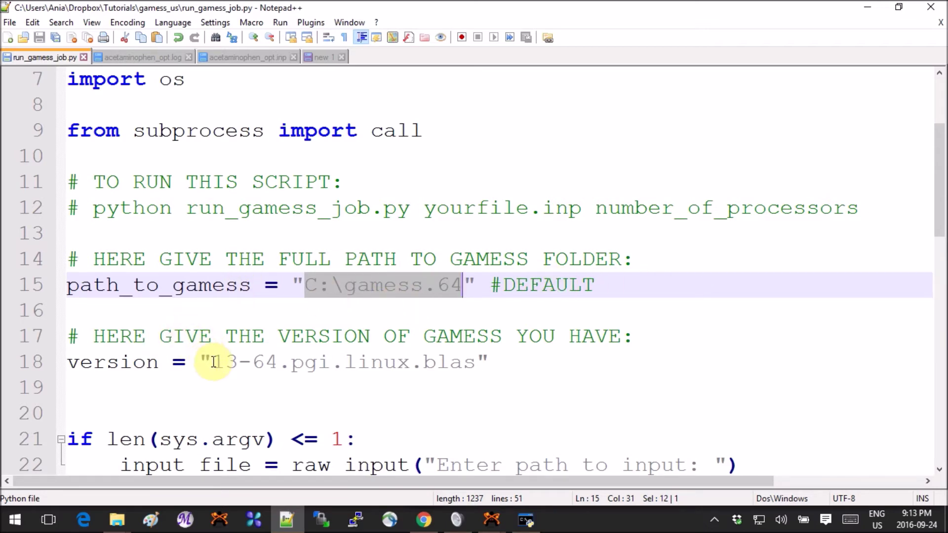
{"action": "left_click_drag", "start_coordinate": [212, 362], "coordinate": [462, 370]}
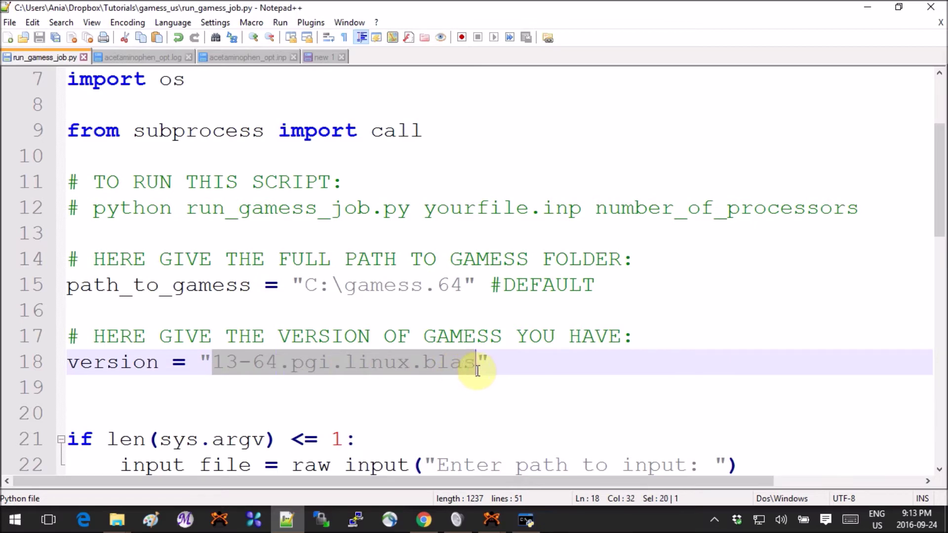
{"action": "left_click", "coordinate": [548, 368]}
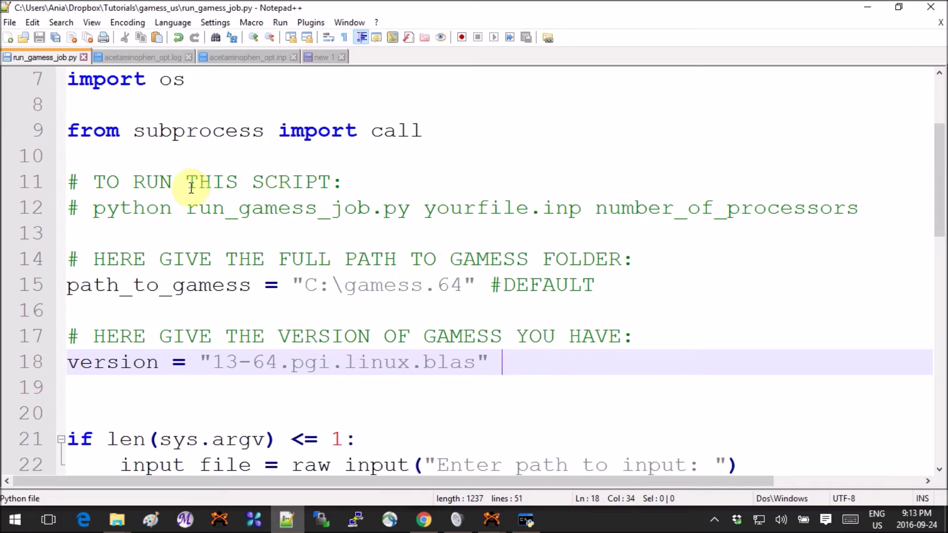
{"action": "left_click_drag", "start_coordinate": [186, 210], "coordinate": [376, 212]}
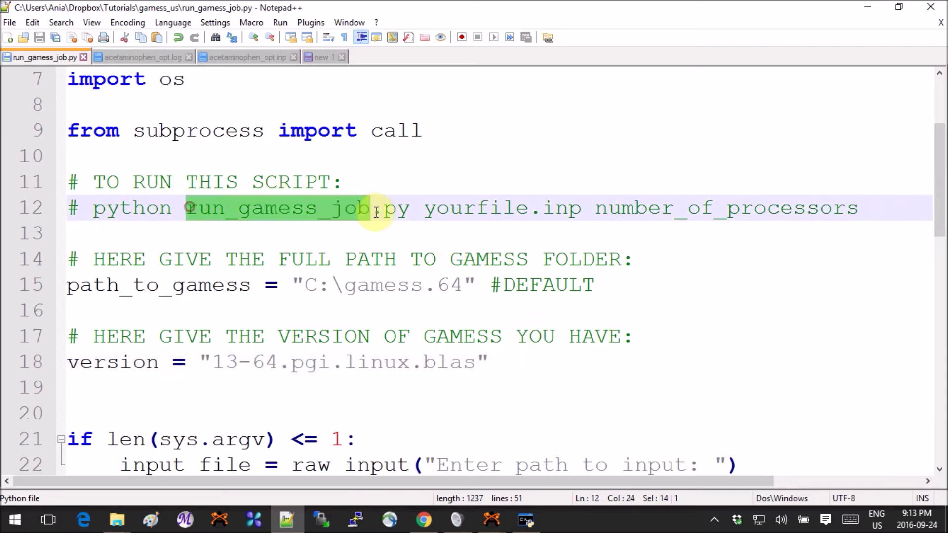
{"action": "double_click", "coordinate": [440, 207]}
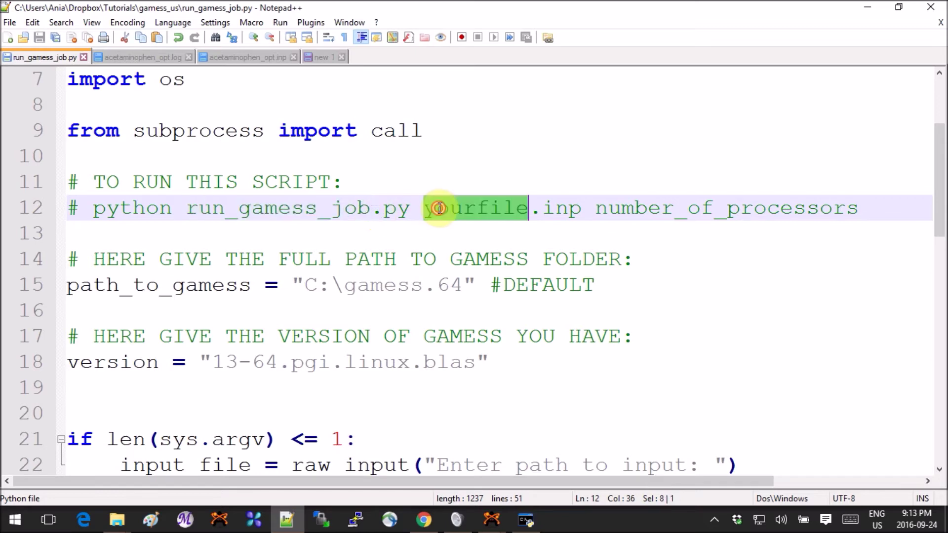
{"action": "left_click", "coordinate": [619, 205]}
{"action": "double_click", "coordinate": [619, 206]}
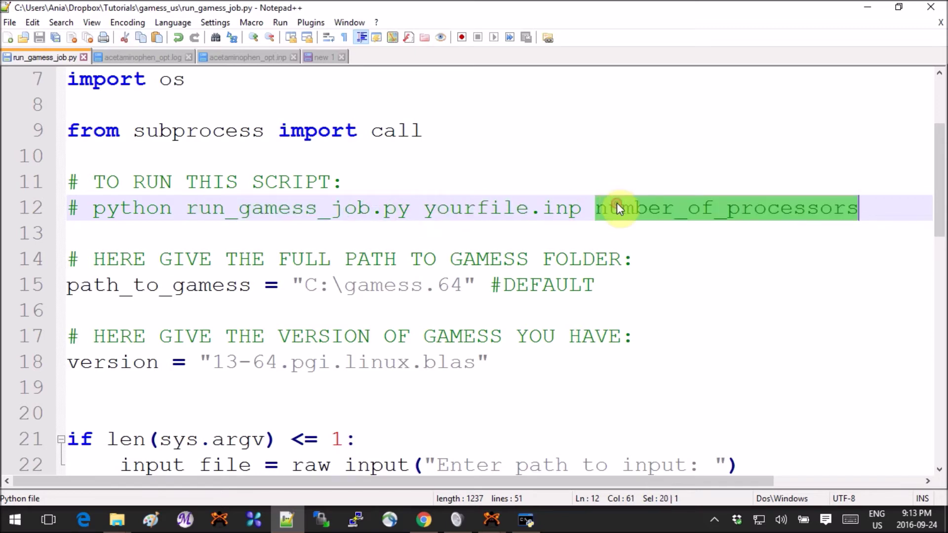
{"action": "left_click", "coordinate": [689, 310]}
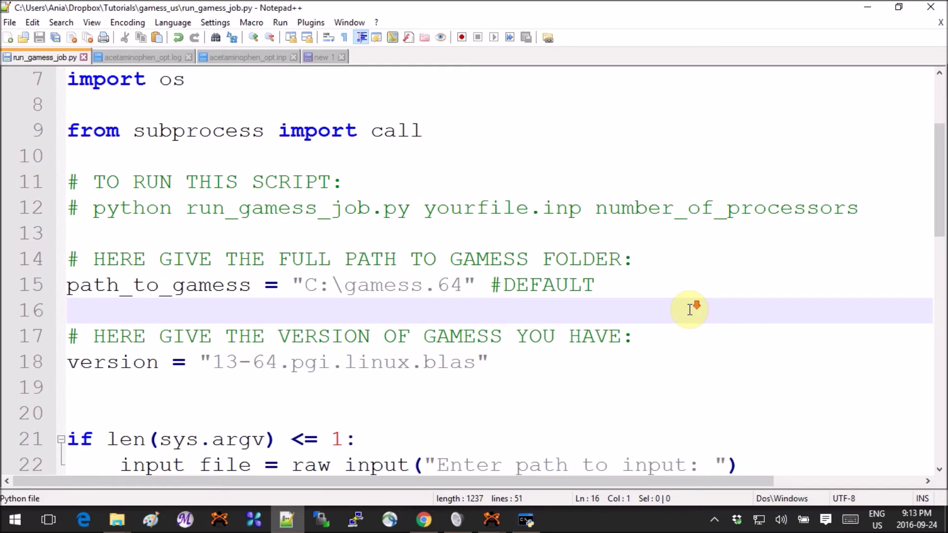
{"action": "scroll", "coordinate": [689, 310], "scroll_direction": "down", "scroll_amount": 7}
{"action": "scroll", "coordinate": [690, 309], "scroll_direction": "down", "scroll_amount": 1}
{"action": "scroll", "coordinate": [690, 309], "scroll_direction": "down", "scroll_amount": 2}
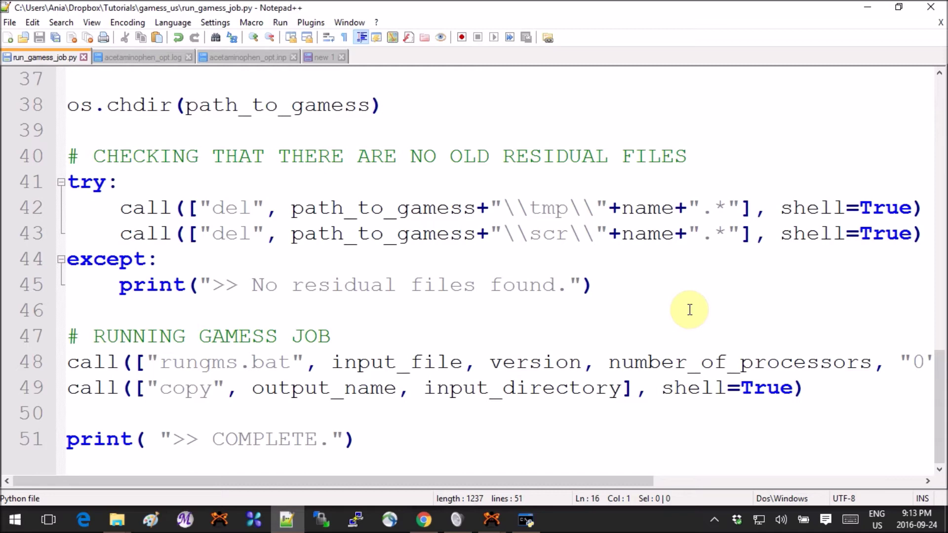
{"action": "scroll", "coordinate": [693, 310], "scroll_direction": "up", "scroll_amount": 1}
{"action": "scroll", "coordinate": [689, 310], "scroll_direction": "up", "scroll_amount": 10}
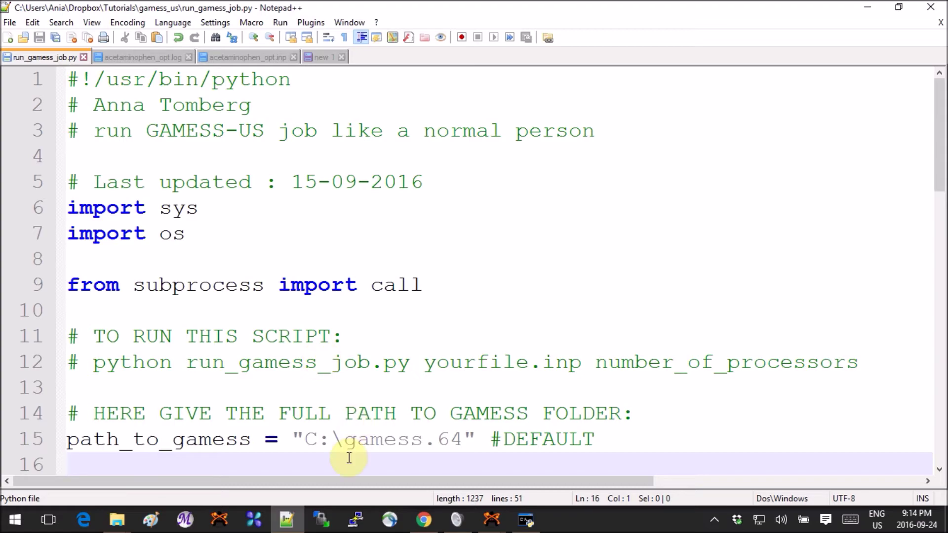
Step: Open an enhanced console in the gamess_us folder from File Explorer
{"action": "left_click", "coordinate": [117, 519]}
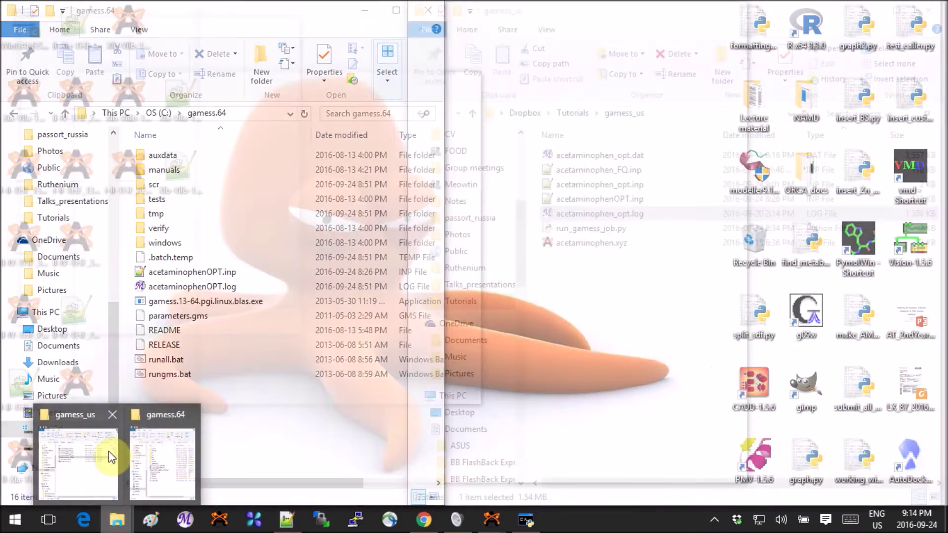
{"action": "left_click", "coordinate": [109, 451]}
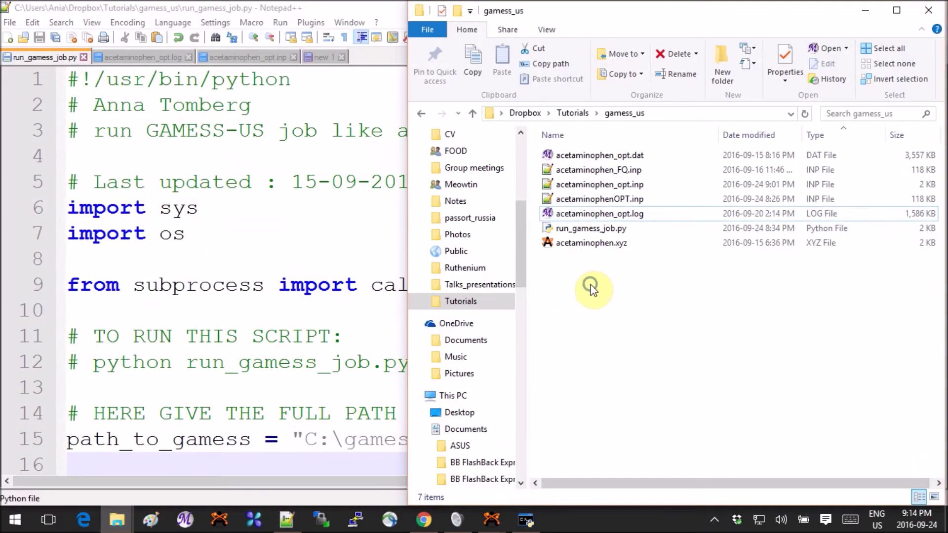
{"action": "right_click", "coordinate": [590, 290]}
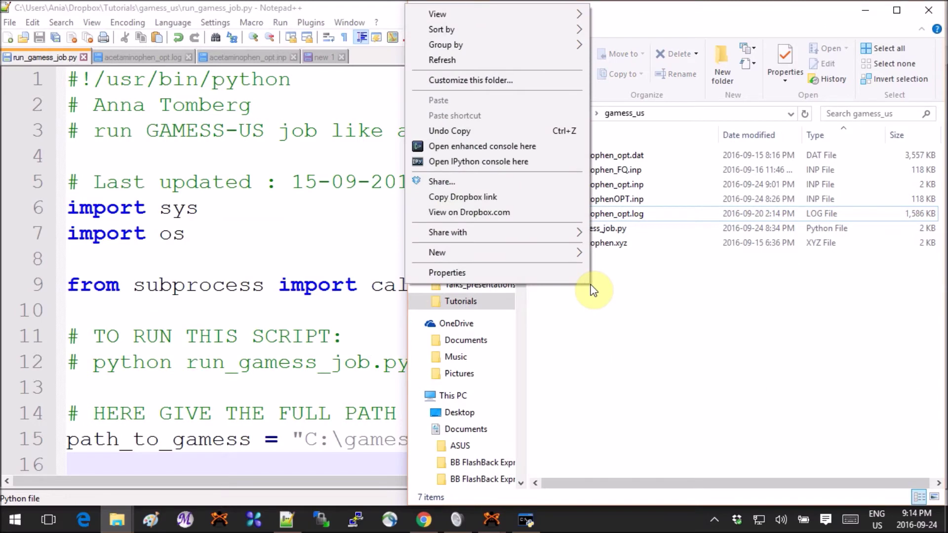
{"action": "left_click", "coordinate": [541, 148]}
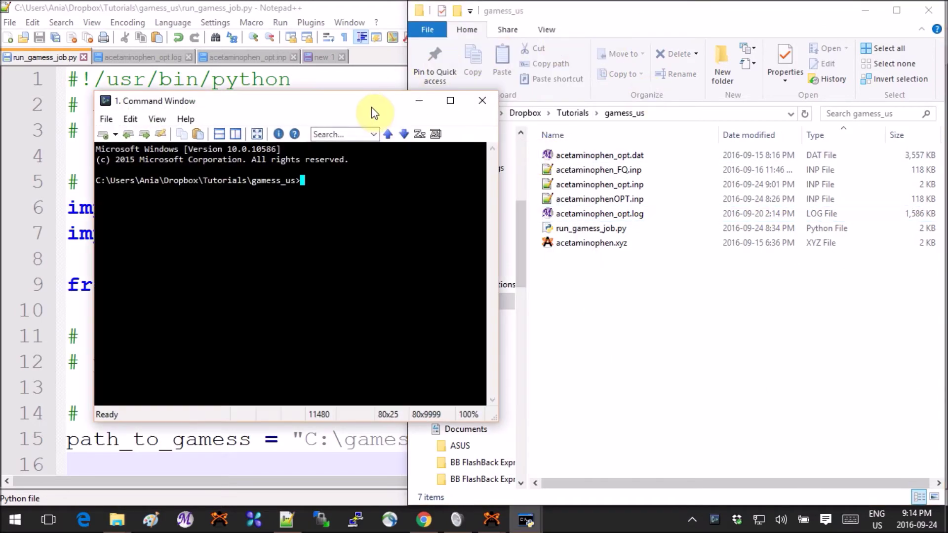
Step: Run 'python run_gamess_job.py acetaminophenOPT.inp 4', then confirm terminating the aborted batch job
{"action": "left_click_drag", "start_coordinate": [371, 108], "coordinate": [308, 125]}
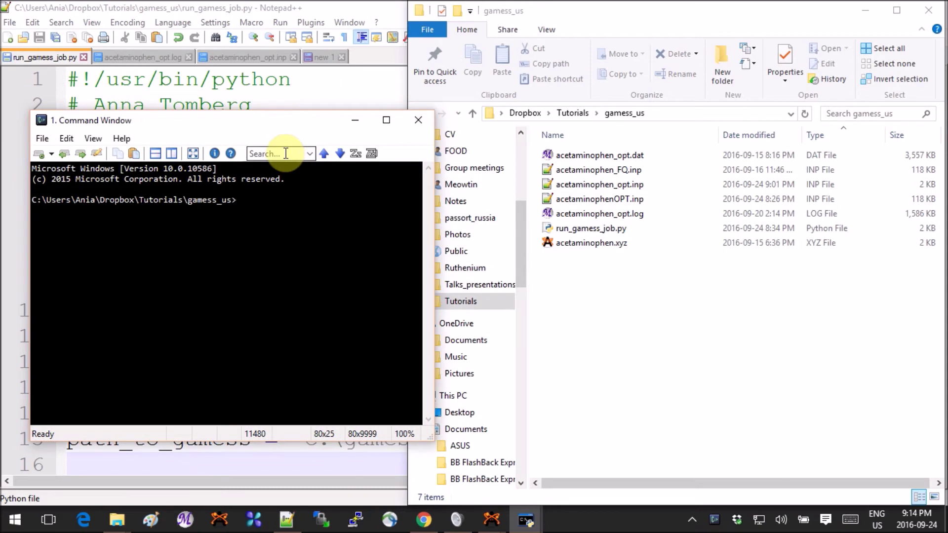
{"action": "type", "text": "python "}
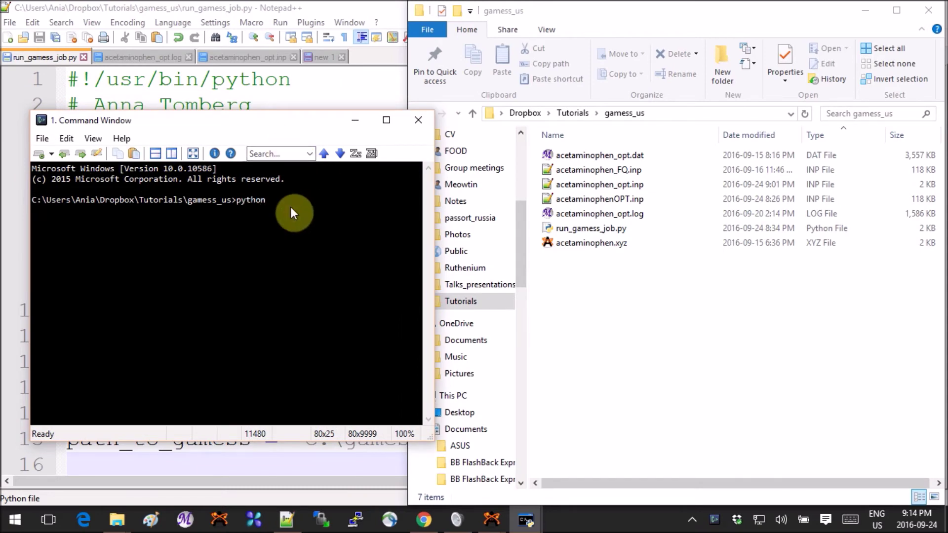
{"action": "type", "text": "run"}
{"action": "key", "text": "Tab"}
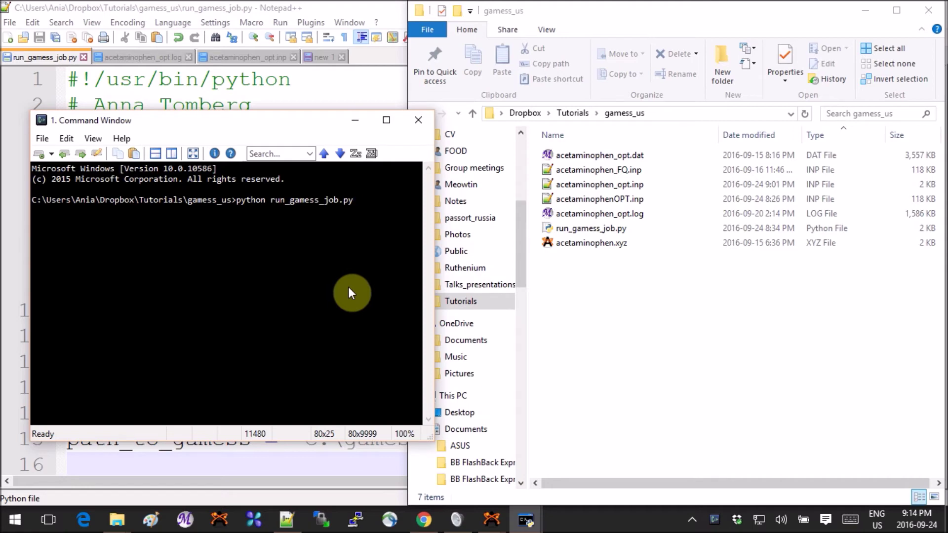
{"action": "type", "text": "ae"}
{"action": "key", "text": "BackSpace"}
{"action": "key", "text": "BackSpace"}
{"action": "type", "text": "a"}
{"action": "key", "text": "Tab"}
{"action": "key", "text": "Tab"}
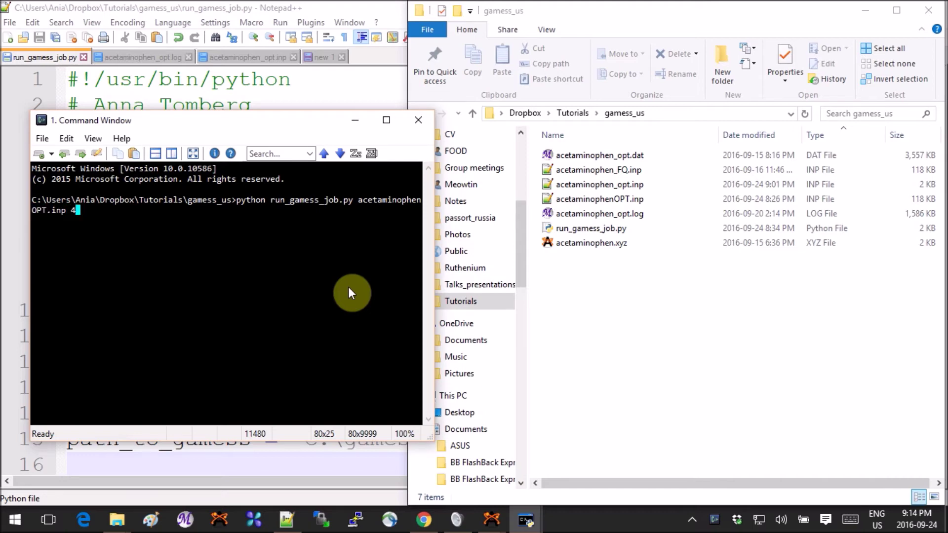
{"action": "key", "text": "Return"}
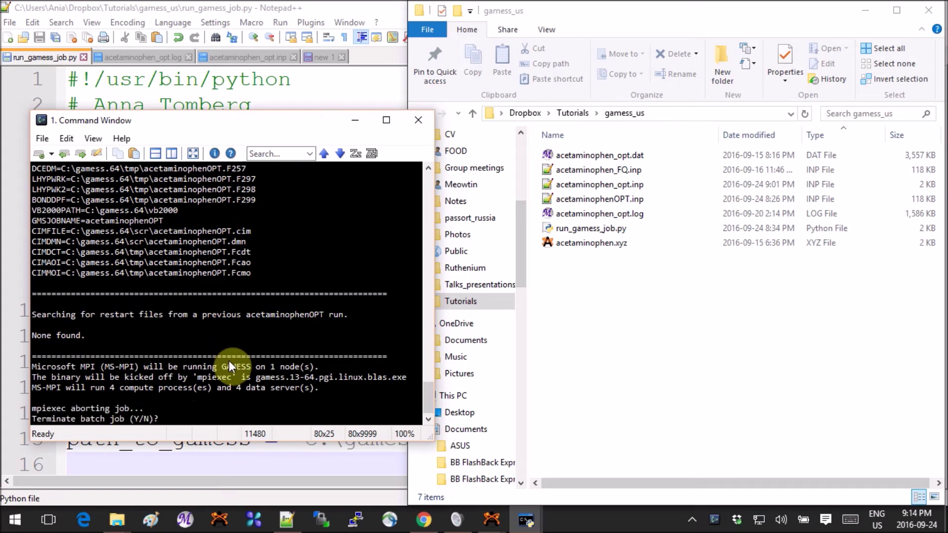
{"action": "type", "text": "y"}
{"action": "key", "text": "Return"}
Step: Set the console aside and bring up acetaminophen_opt.log in Notepad++ for reading
{"action": "left_click", "coordinate": [354, 120]}
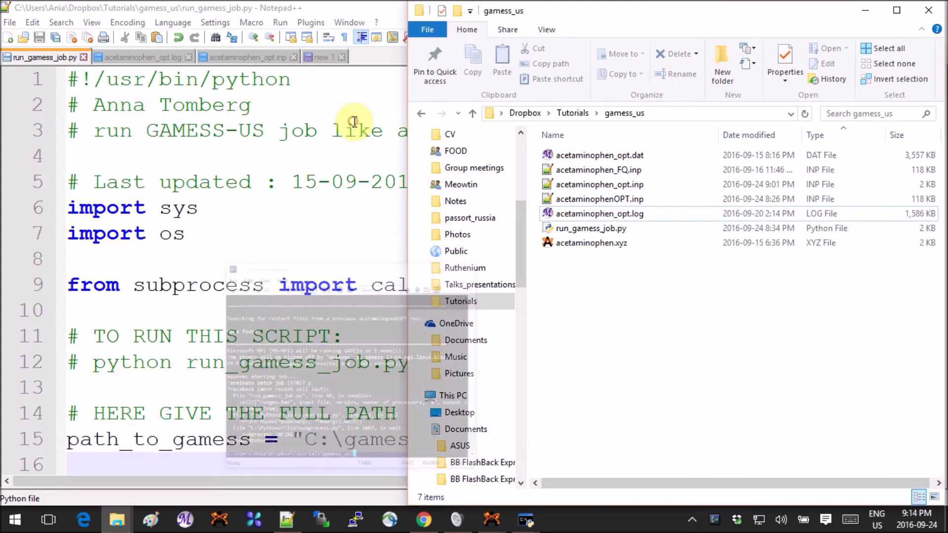
{"action": "left_click", "coordinate": [152, 56]}
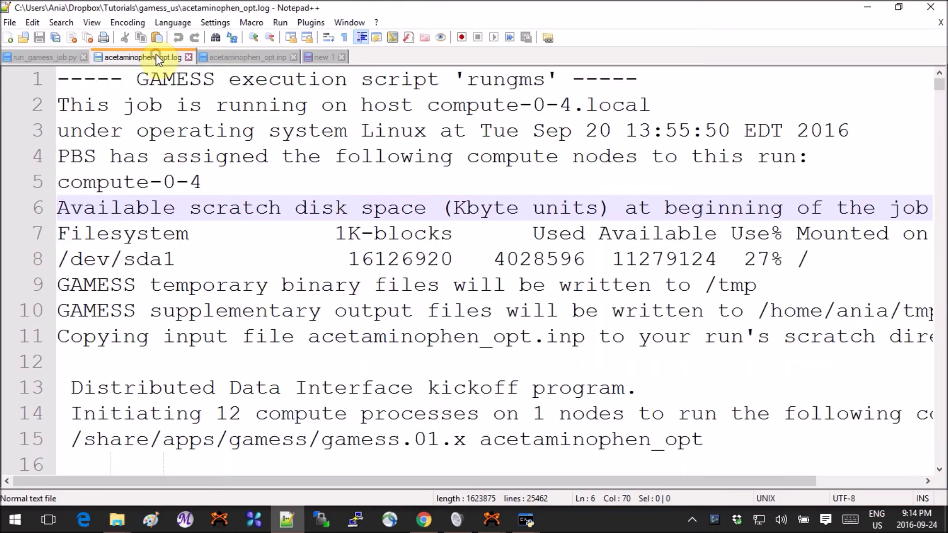
{"action": "scroll", "coordinate": [577, 258], "scroll_direction": "down", "scroll_amount": 1, "text": "ctrl"}
{"action": "left_click", "coordinate": [563, 265]}
{"action": "scroll", "coordinate": [564, 264], "scroll_direction": "down", "scroll_amount": 1, "text": "ctrl"}
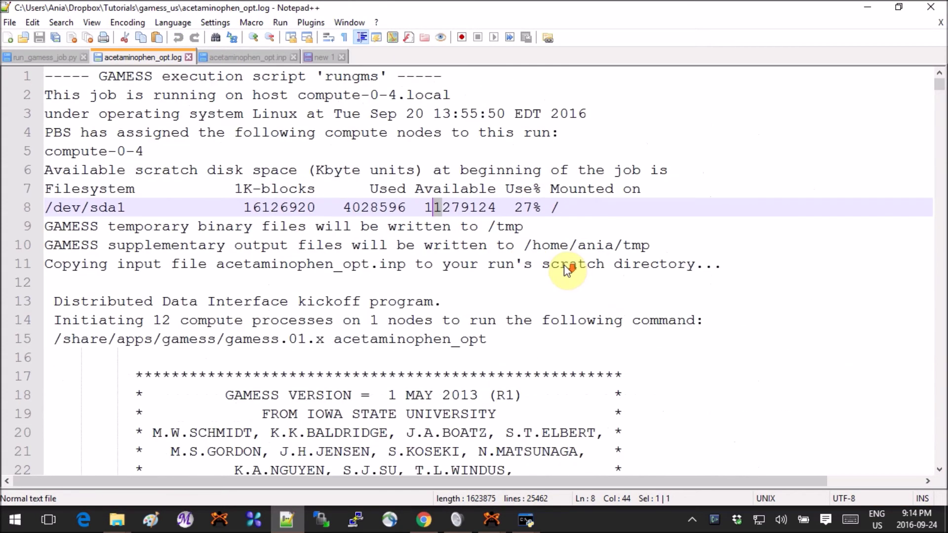
{"action": "scroll", "coordinate": [563, 265], "scroll_direction": "down", "scroll_amount": 5}
{"action": "scroll", "coordinate": [564, 264], "scroll_direction": "down", "scroll_amount": 1}
{"action": "scroll", "coordinate": [563, 264], "scroll_direction": "down", "scroll_amount": 4}
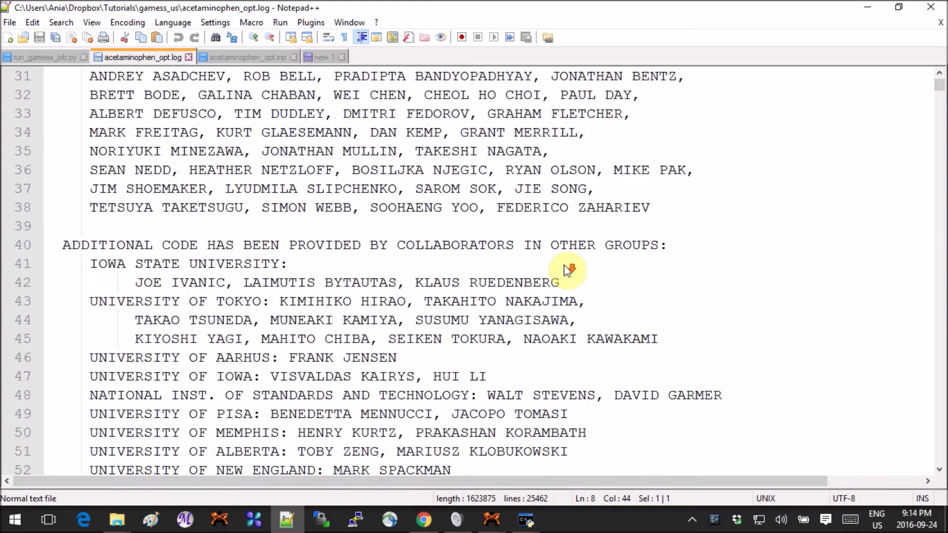
{"action": "scroll", "coordinate": [564, 264], "scroll_direction": "down", "scroll_amount": 3}
{"action": "scroll", "coordinate": [563, 264], "scroll_direction": "down", "scroll_amount": 6}
{"action": "scroll", "coordinate": [563, 264], "scroll_direction": "down", "scroll_amount": 8}
{"action": "scroll", "coordinate": [564, 265], "scroll_direction": "down", "scroll_amount": 1}
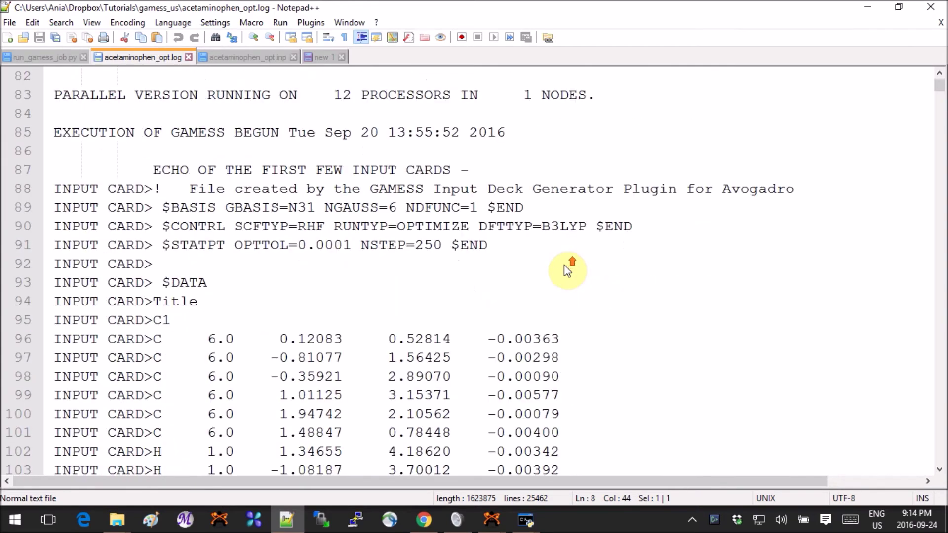
{"action": "scroll", "coordinate": [563, 264], "scroll_direction": "down", "scroll_amount": 1}
{"action": "scroll", "coordinate": [564, 265], "scroll_direction": "right", "scroll_amount": 1}
{"action": "scroll", "coordinate": [563, 264], "scroll_direction": "left", "scroll_amount": 1}
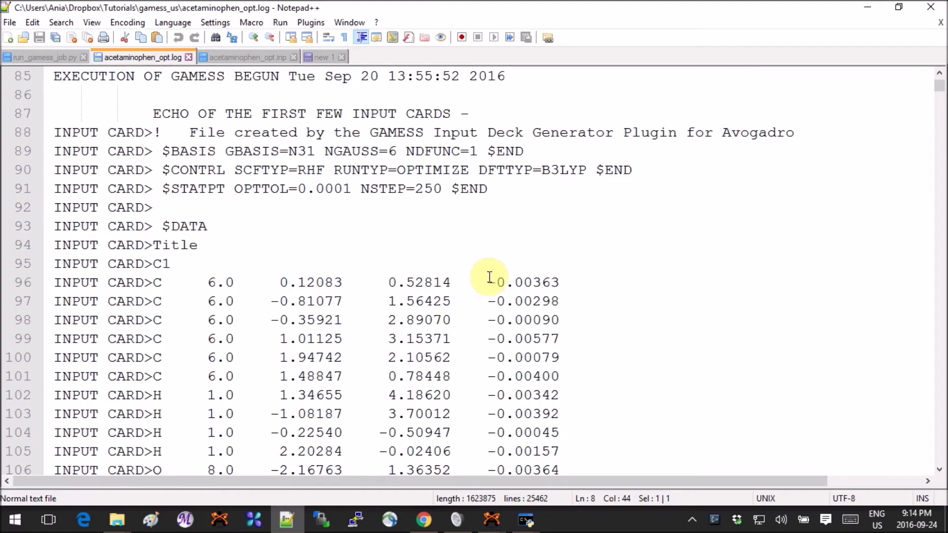
{"action": "scroll", "coordinate": [490, 277], "scroll_direction": "down", "scroll_amount": 3}
{"action": "scroll", "coordinate": [490, 278], "scroll_direction": "down", "scroll_amount": 5}
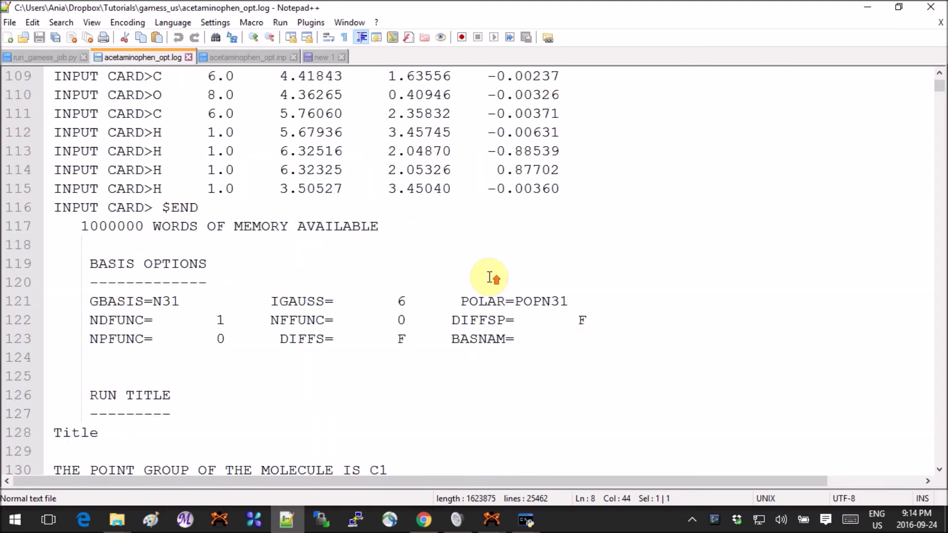
{"action": "scroll", "coordinate": [490, 278], "scroll_direction": "down", "scroll_amount": 6}
{"action": "scroll", "coordinate": [490, 278], "scroll_direction": "down", "scroll_amount": 1}
{"action": "scroll", "coordinate": [490, 278], "scroll_direction": "down", "scroll_amount": 14}
{"action": "scroll", "coordinate": [489, 278], "scroll_direction": "down", "scroll_amount": 6}
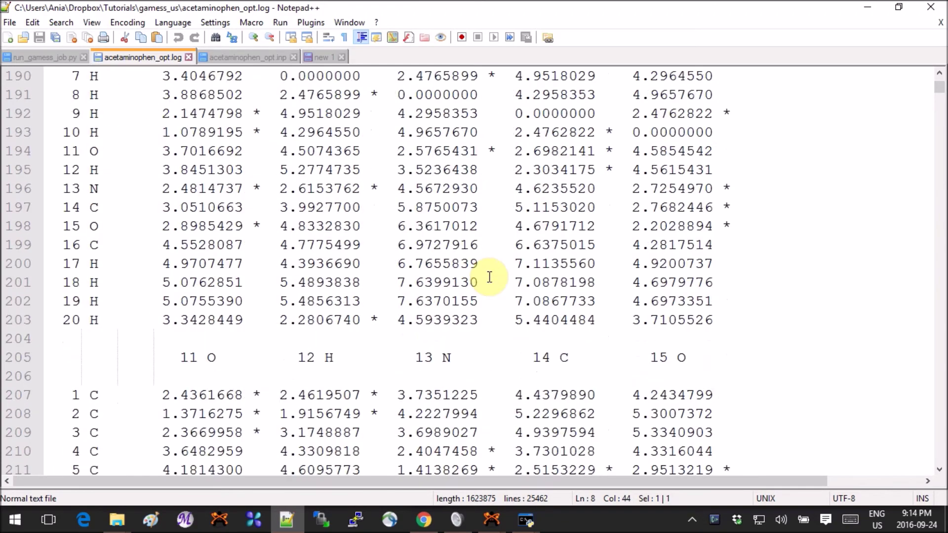
{"action": "scroll", "coordinate": [489, 278], "scroll_direction": "down", "scroll_amount": 5}
Step: Find all 'EQUILIBRIUM GEOMETRY LOCATED' matches in the log and jump to the match
{"action": "key", "text": "ctrl+f"}
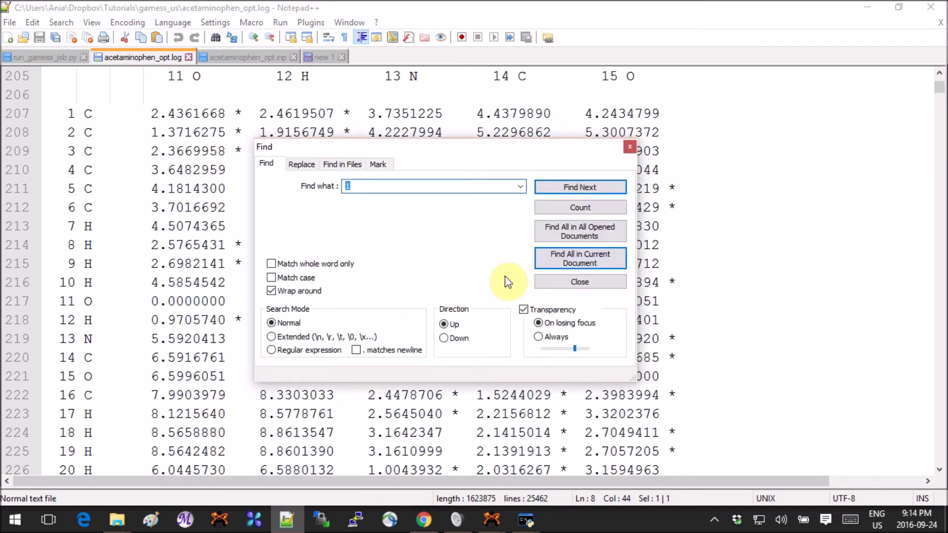
{"action": "key", "text": "Down"}
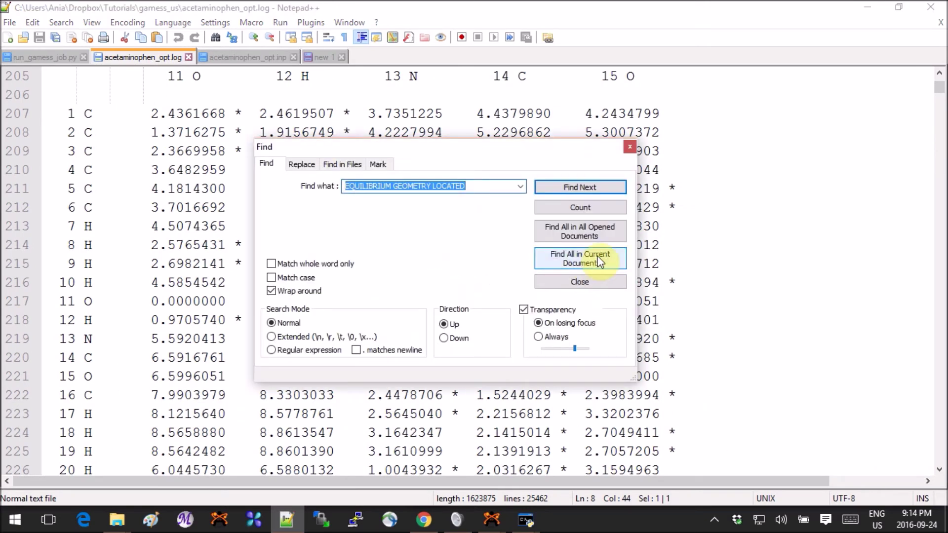
{"action": "left_click", "coordinate": [580, 258]}
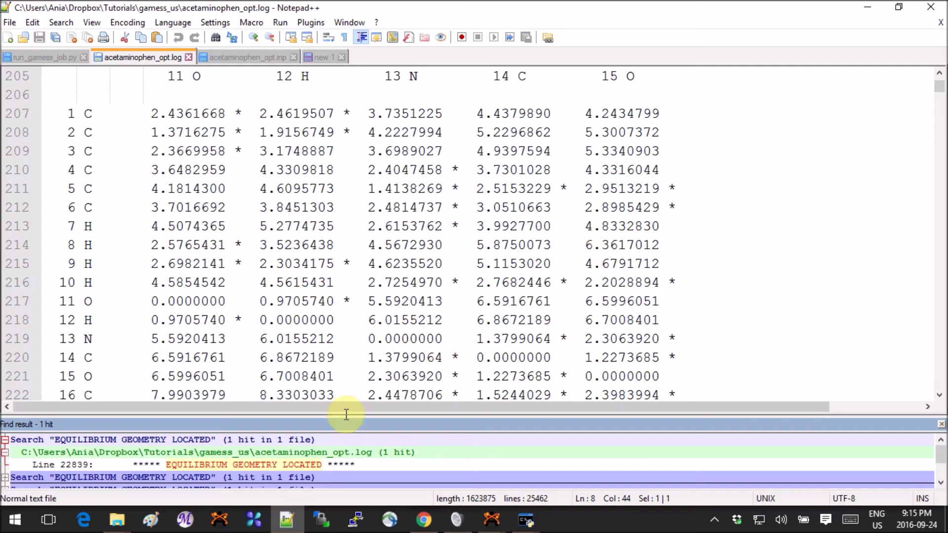
{"action": "double_click", "coordinate": [296, 465]}
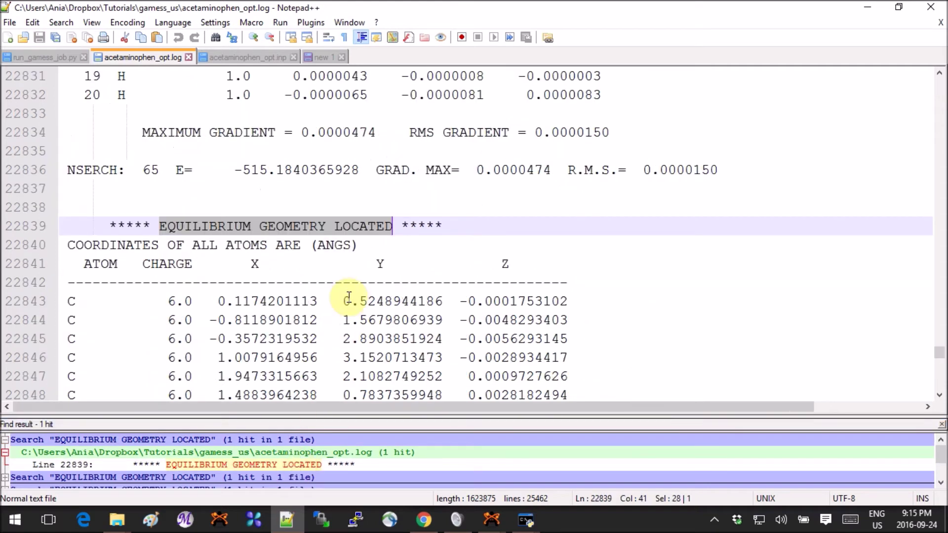
{"action": "scroll", "coordinate": [348, 298], "scroll_direction": "down", "scroll_amount": 1}
{"action": "scroll", "coordinate": [350, 297], "scroll_direction": "down", "scroll_amount": 1}
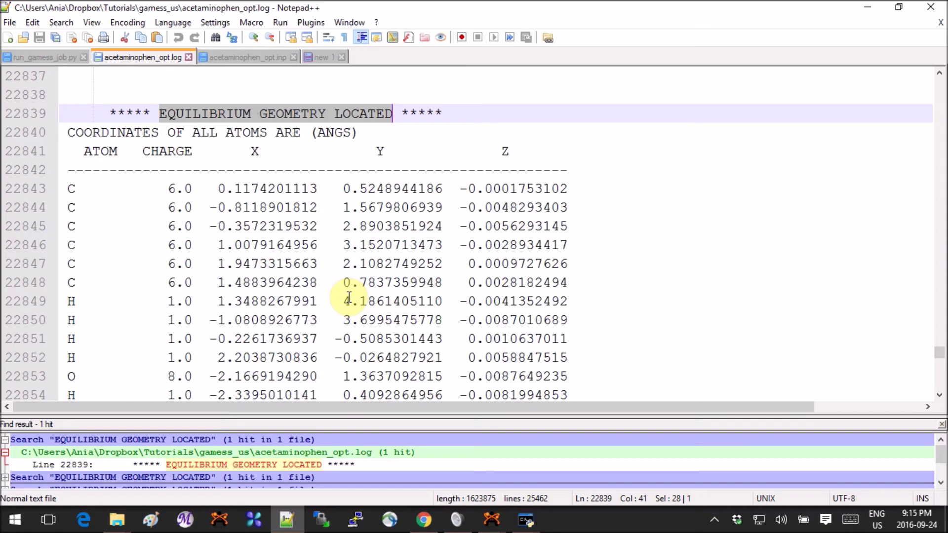
{"action": "left_click_drag", "start_coordinate": [940, 356], "coordinate": [940, 382]}
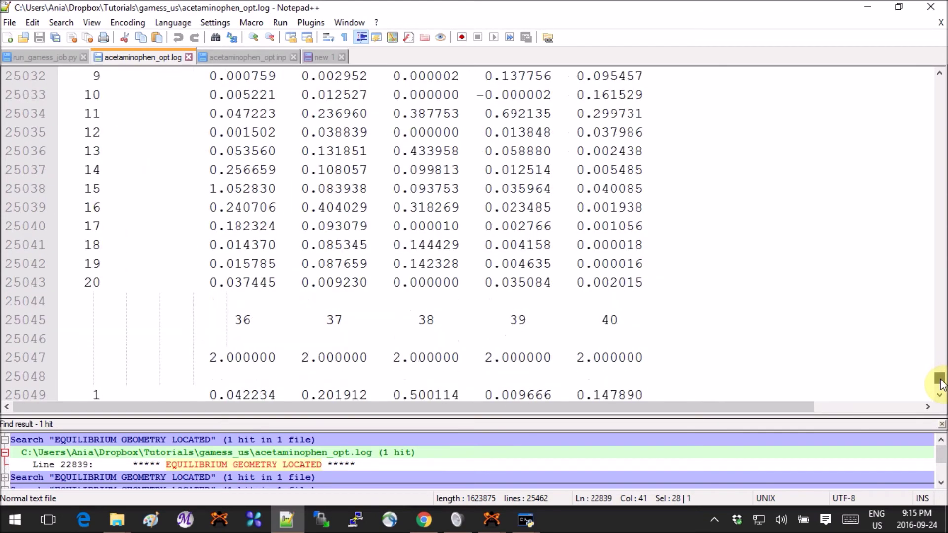
{"action": "left_click_drag", "start_coordinate": [940, 382], "coordinate": [941, 386]}
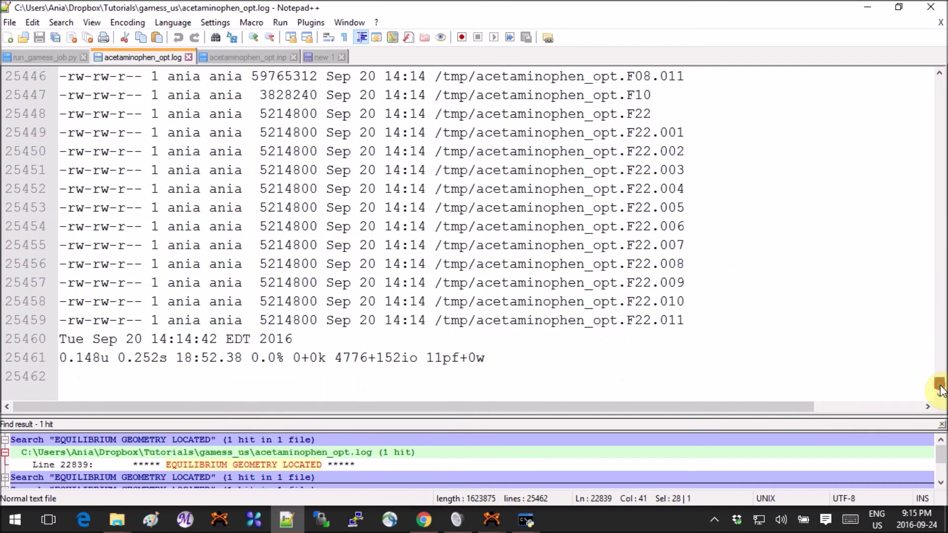
{"action": "scroll", "coordinate": [660, 224], "scroll_direction": "up", "scroll_amount": 12}
{"action": "scroll", "coordinate": [661, 222], "scroll_direction": "up", "scroll_amount": 5}
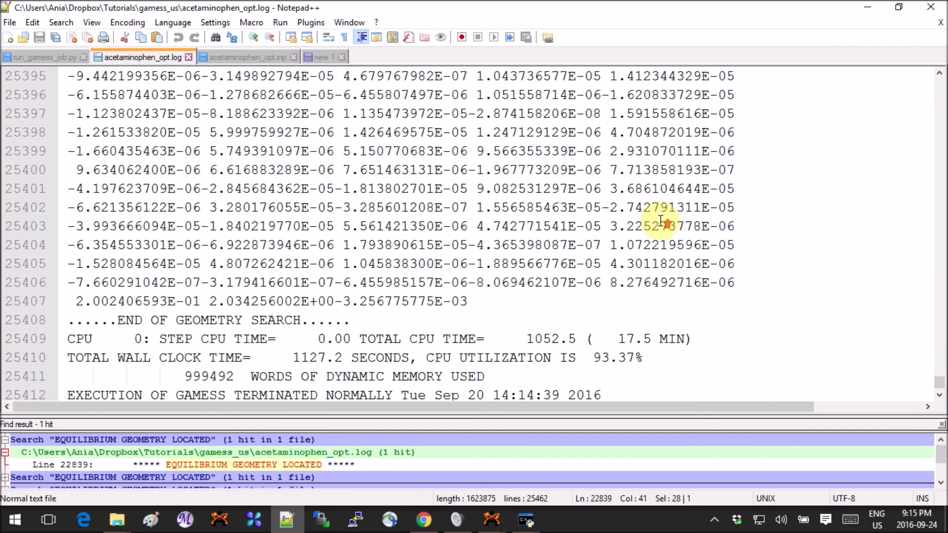
{"action": "scroll", "coordinate": [663, 221], "scroll_direction": "down", "scroll_amount": 1}
{"action": "scroll", "coordinate": [661, 221], "scroll_direction": "down", "scroll_amount": 1}
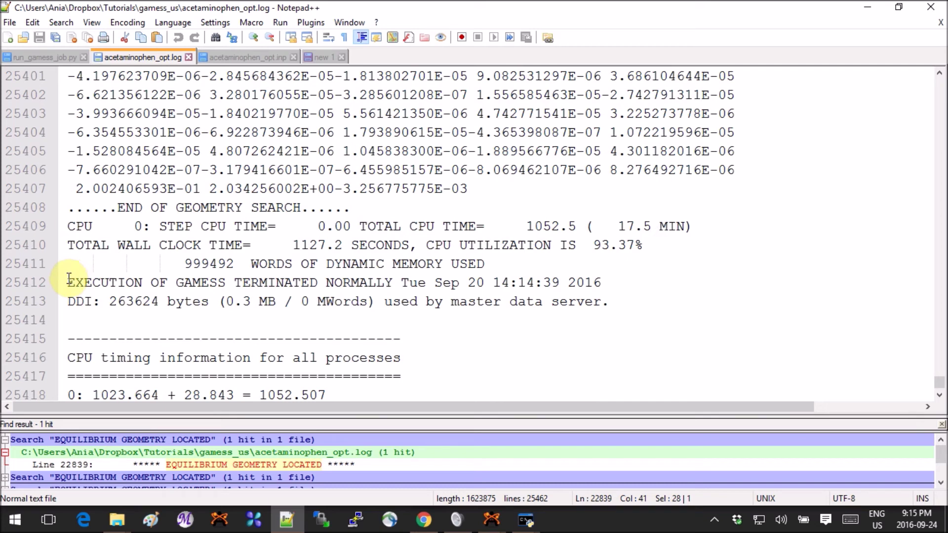
{"action": "left_click_drag", "start_coordinate": [68, 283], "coordinate": [394, 281]}
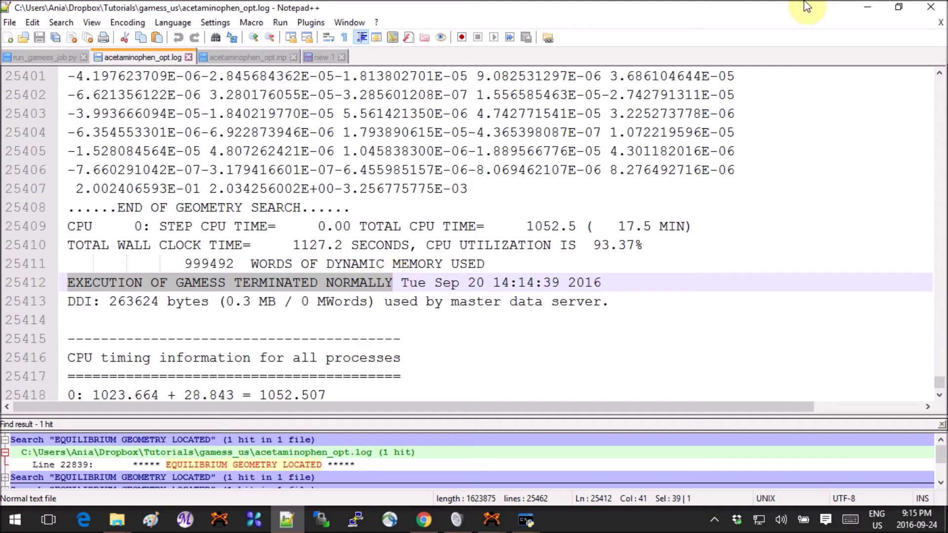
Step: Open acetaminophen_opt.log in wxMacMolPlt, enlarge the viewer and lay the optimized molecule flat
{"action": "left_click", "coordinate": [854, 4]}
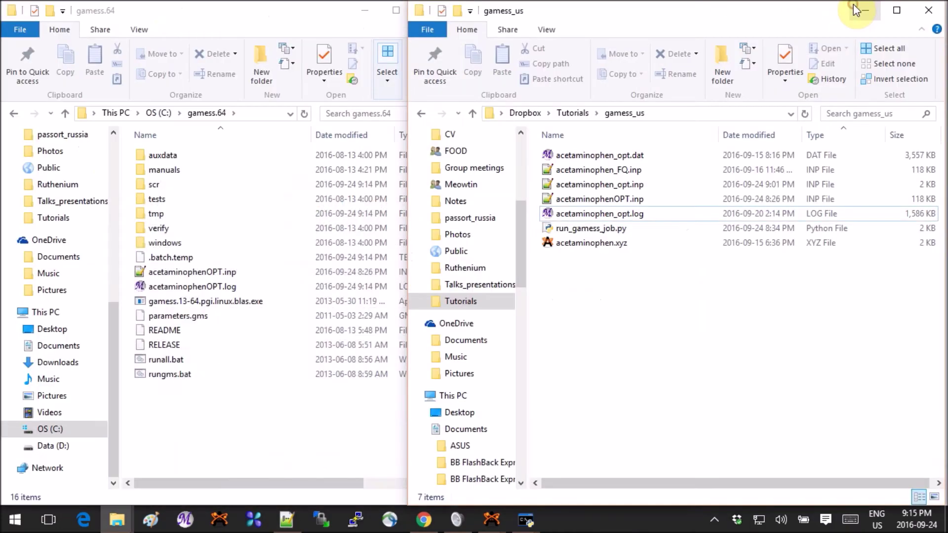
{"action": "double_click", "coordinate": [620, 213]}
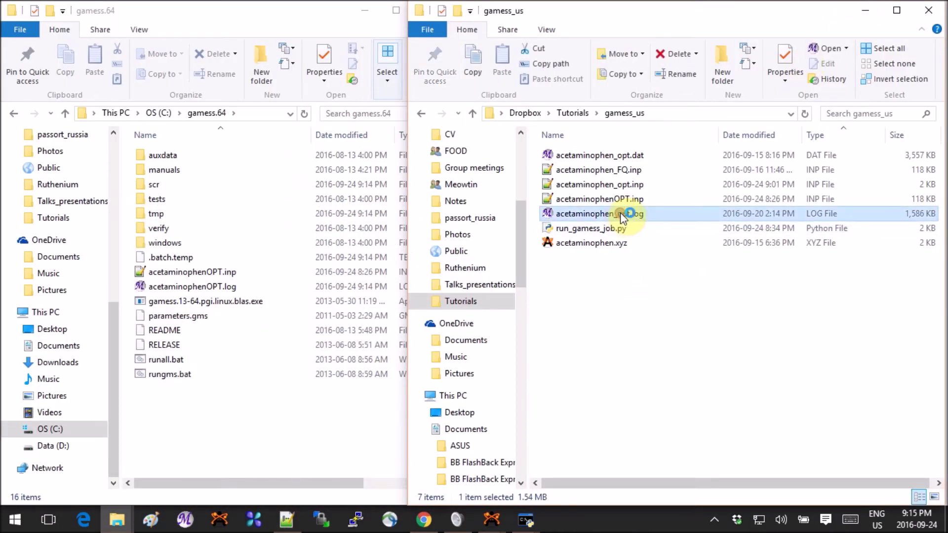
{"action": "left_click_drag", "start_coordinate": [138, 27], "coordinate": [130, 8]}
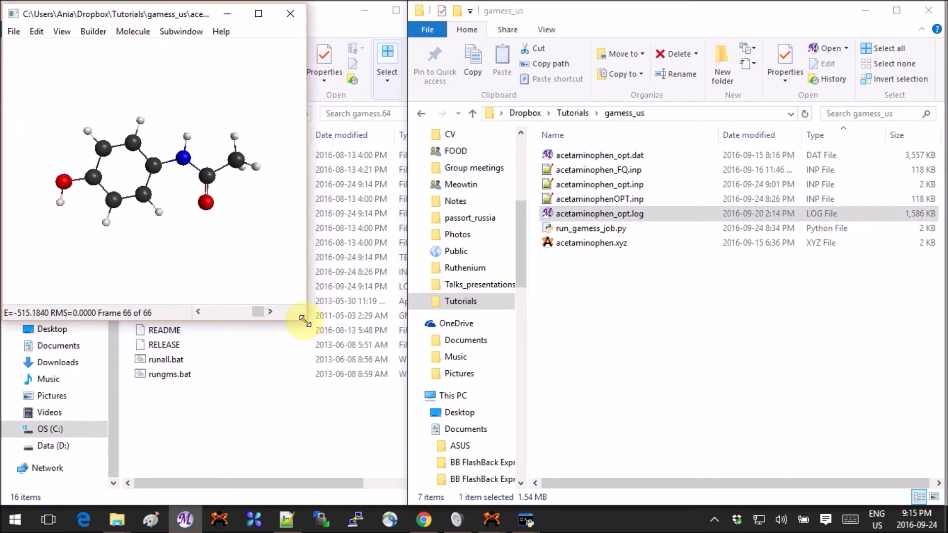
{"action": "left_click_drag", "start_coordinate": [303, 317], "coordinate": [544, 504]}
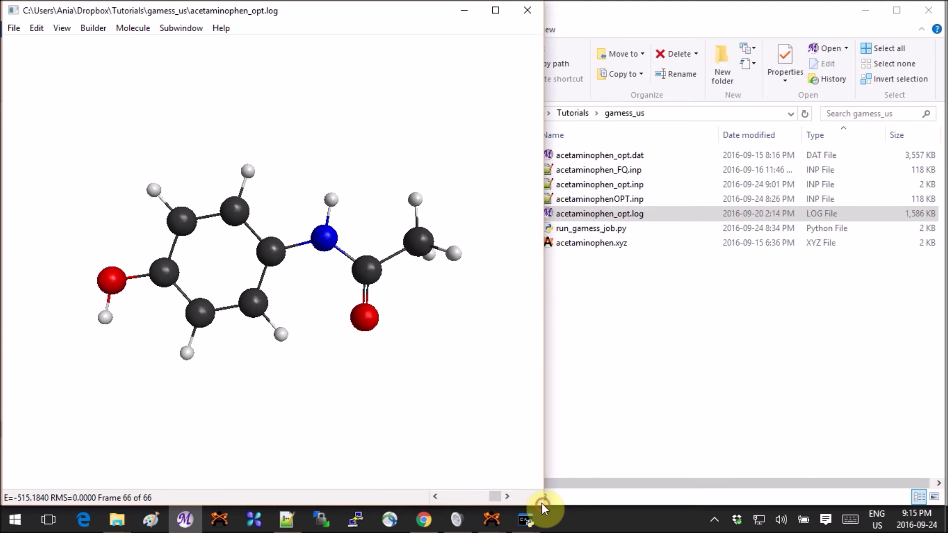
{"action": "mouse_move", "coordinate": [377, 332]}
{"action": "left_mouse_down"}
{"action": "mouse_move", "coordinate": [289, 376]}
{"action": "mouse_move", "coordinate": [342, 321]}
{"action": "left_mouse_up"}
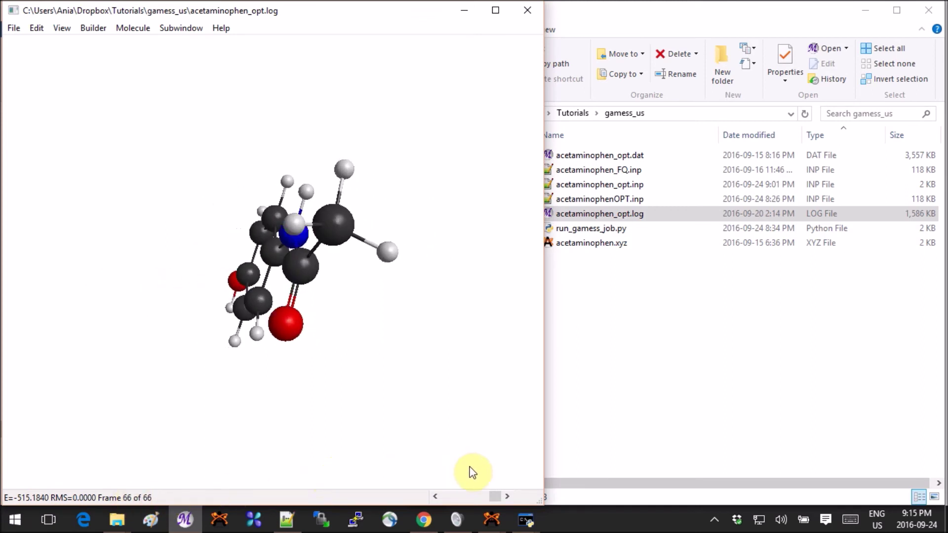
{"action": "left_click_drag", "start_coordinate": [470, 254], "coordinate": [378, 257]}
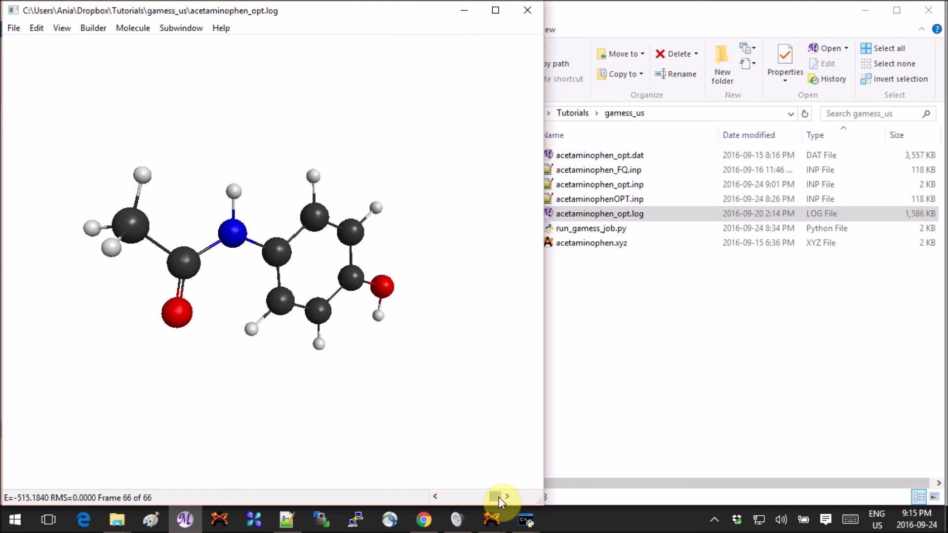
{"action": "left_click_drag", "start_coordinate": [496, 497], "coordinate": [475, 498]}
{"action": "left_click_drag", "start_coordinate": [475, 499], "coordinate": [499, 492]}
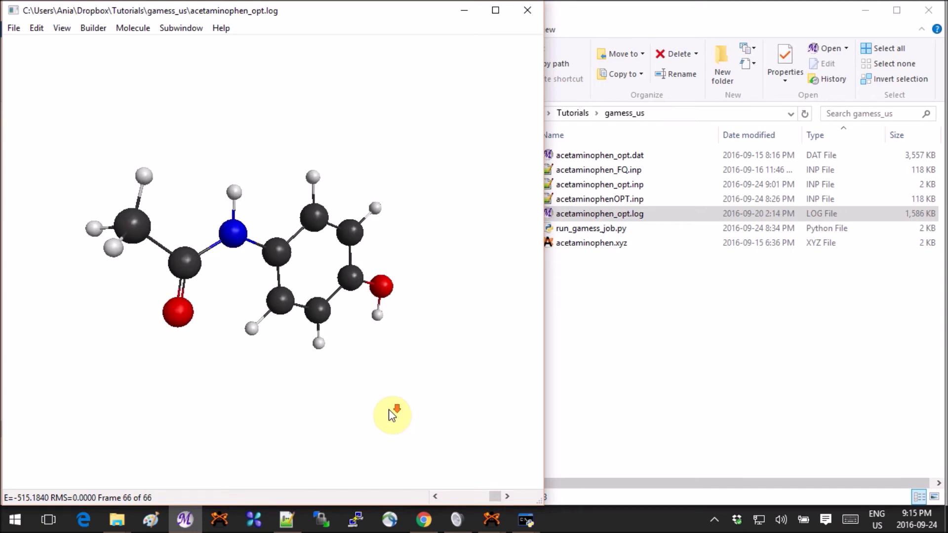
{"action": "scroll", "coordinate": [274, 400], "scroll_direction": "up", "scroll_amount": 3}
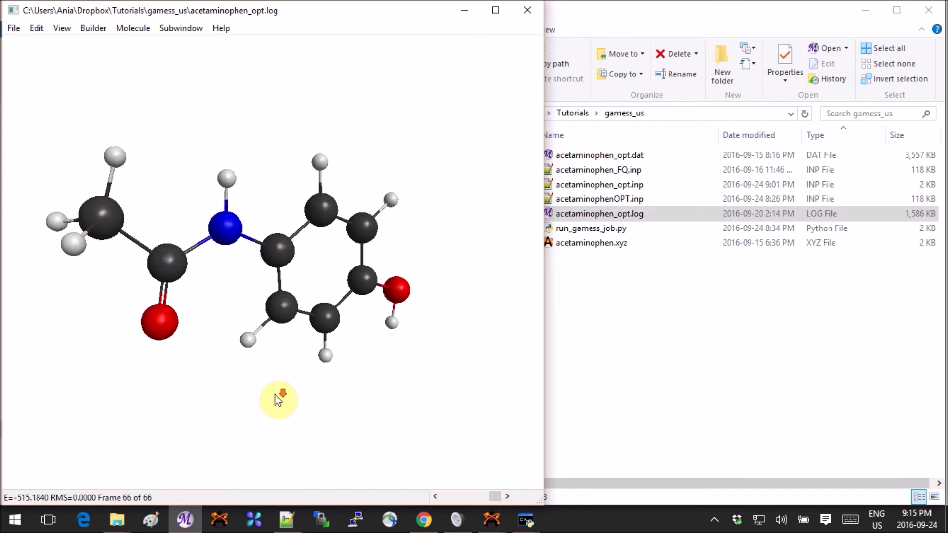
{"action": "left_click", "coordinate": [189, 32]}
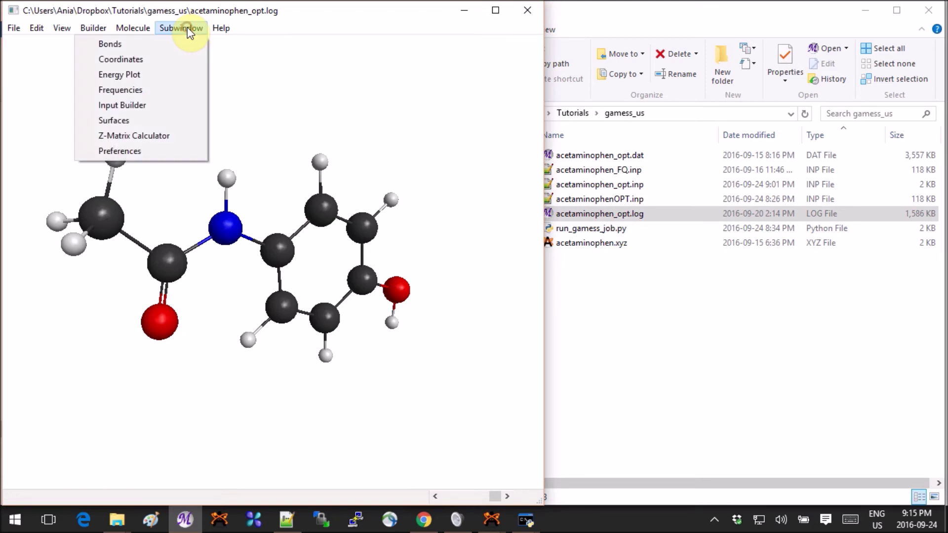
{"action": "left_click", "coordinate": [167, 72]}
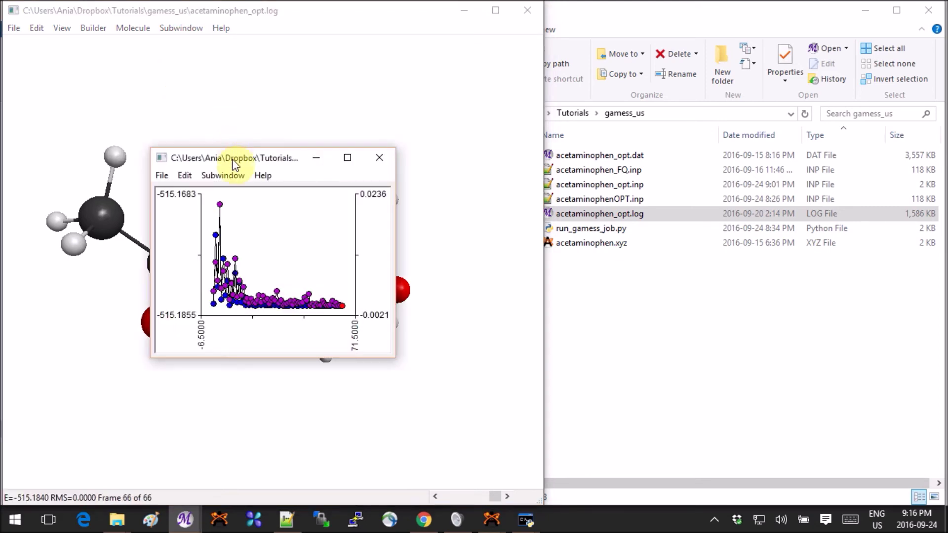
{"action": "left_click_drag", "start_coordinate": [233, 160], "coordinate": [568, 57]}
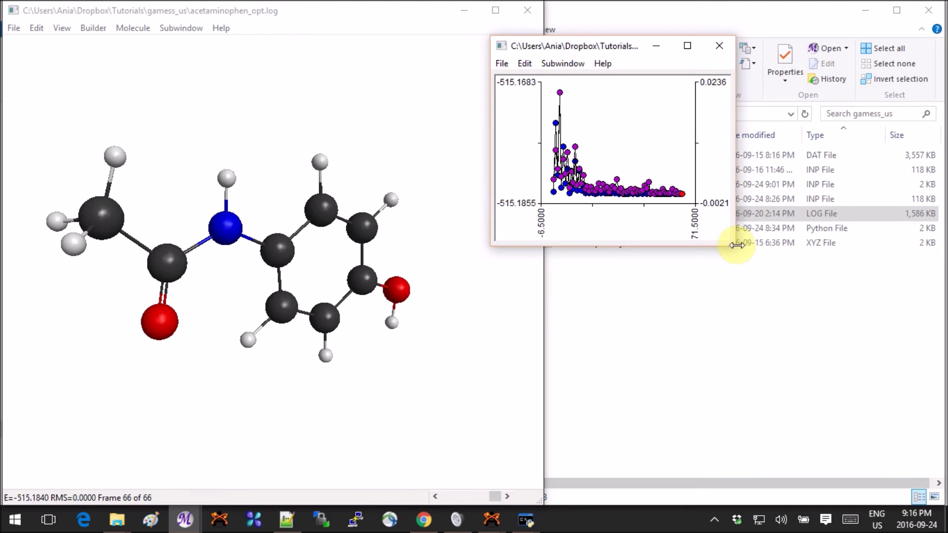
{"action": "left_click_drag", "start_coordinate": [735, 248], "coordinate": [926, 444]}
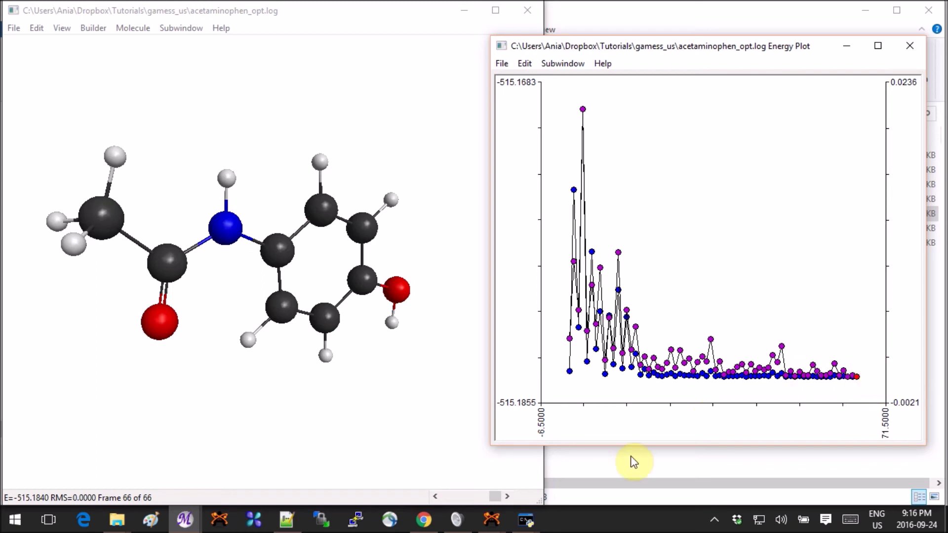
{"action": "mouse_move", "coordinate": [499, 497]}
{"action": "left_mouse_down"}
{"action": "mouse_move", "coordinate": [450, 498]}
{"action": "mouse_move", "coordinate": [519, 497]}
{"action": "left_mouse_up"}
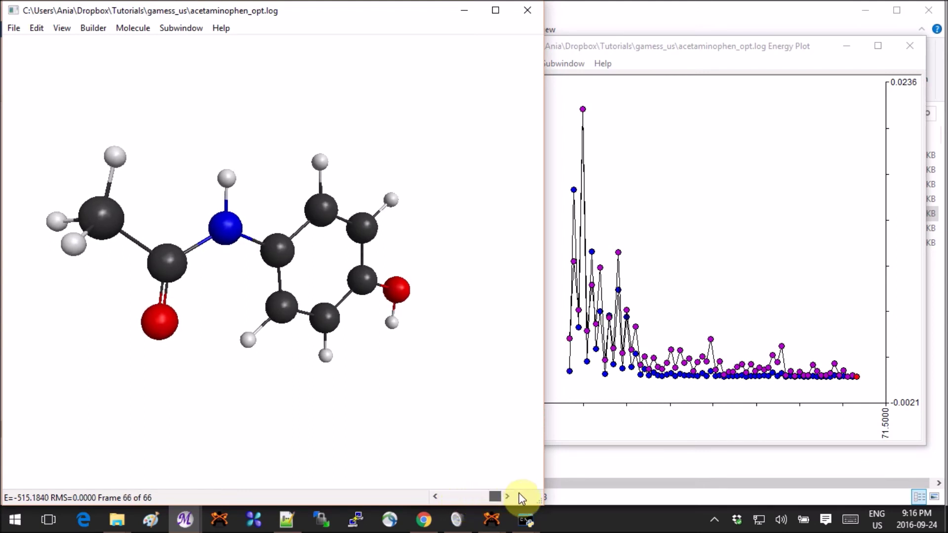
{"action": "left_click_drag", "start_coordinate": [450, 254], "coordinate": [361, 270]}
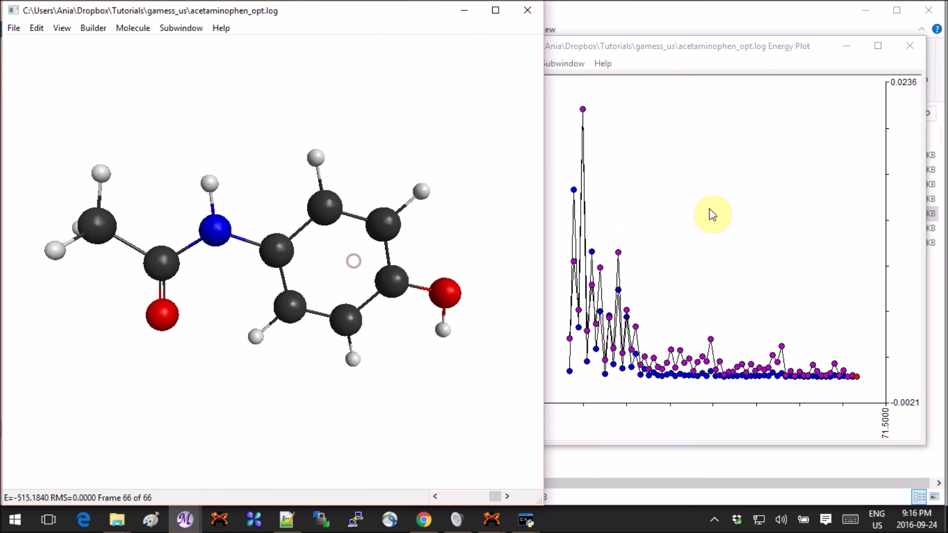
{"action": "left_click", "coordinate": [680, 241]}
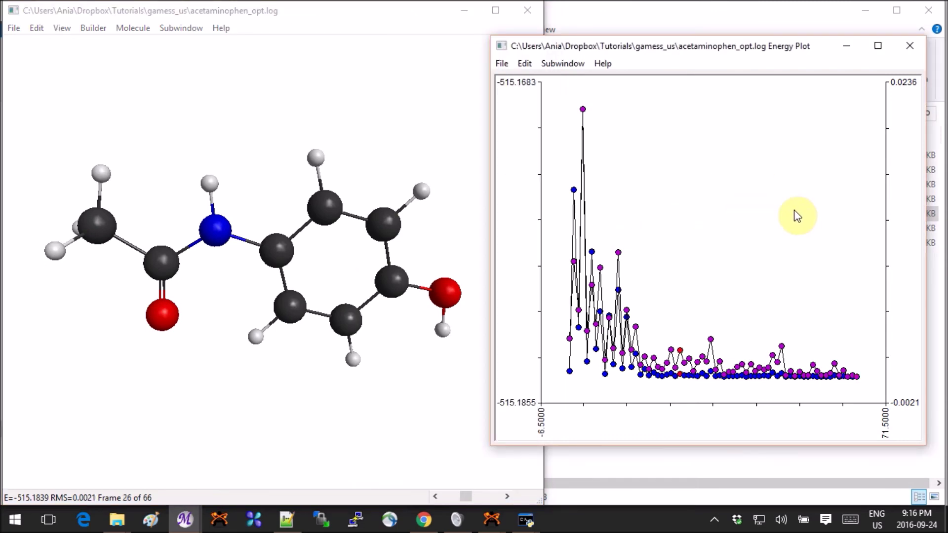
{"action": "left_click", "coordinate": [910, 46]}
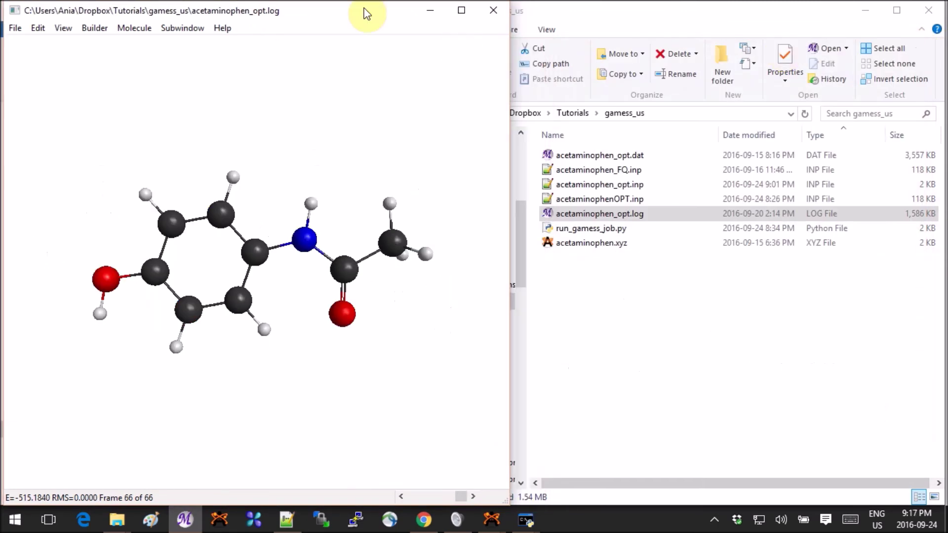
Step: Add a 3D Orbital surface from Subwindow > Surfaces and place its settings beside the molecule
{"action": "left_click", "coordinate": [191, 31]}
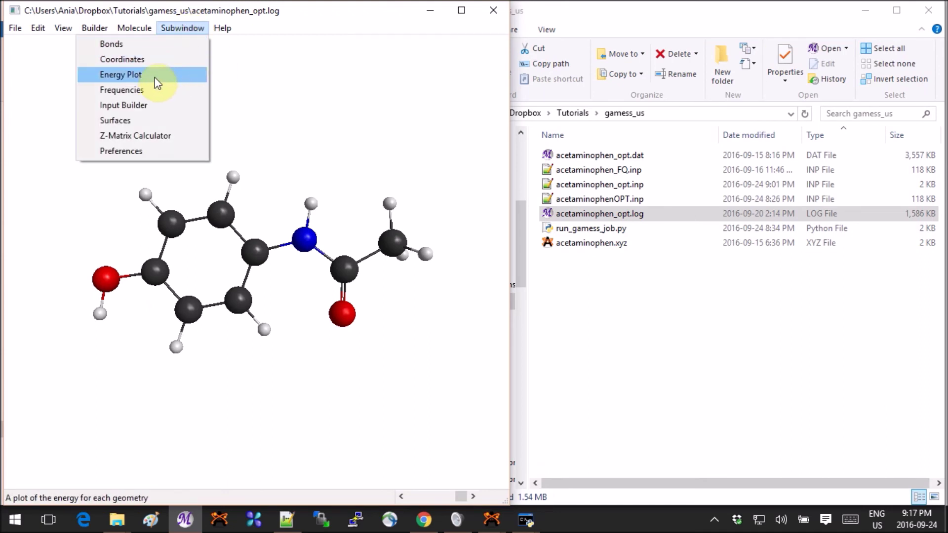
{"action": "left_click", "coordinate": [147, 120]}
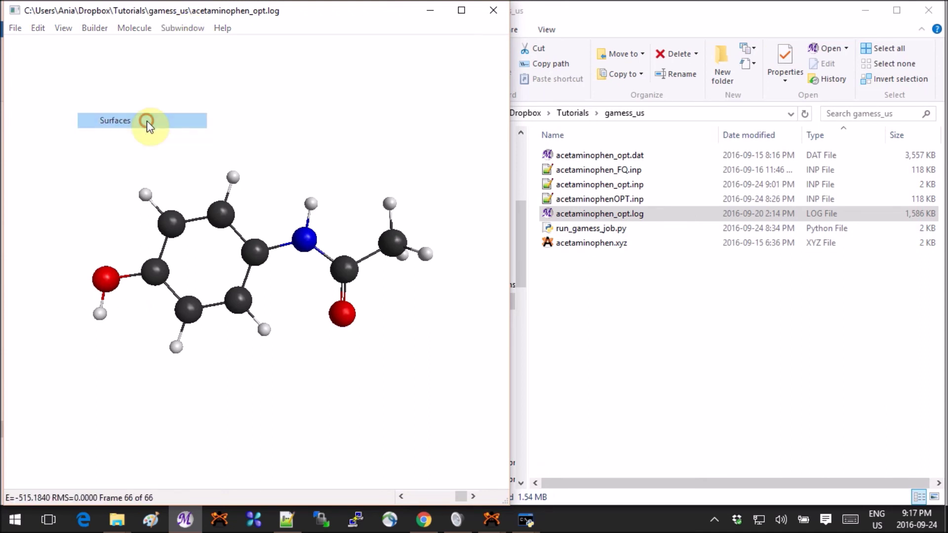
{"action": "left_click", "coordinate": [91, 160]}
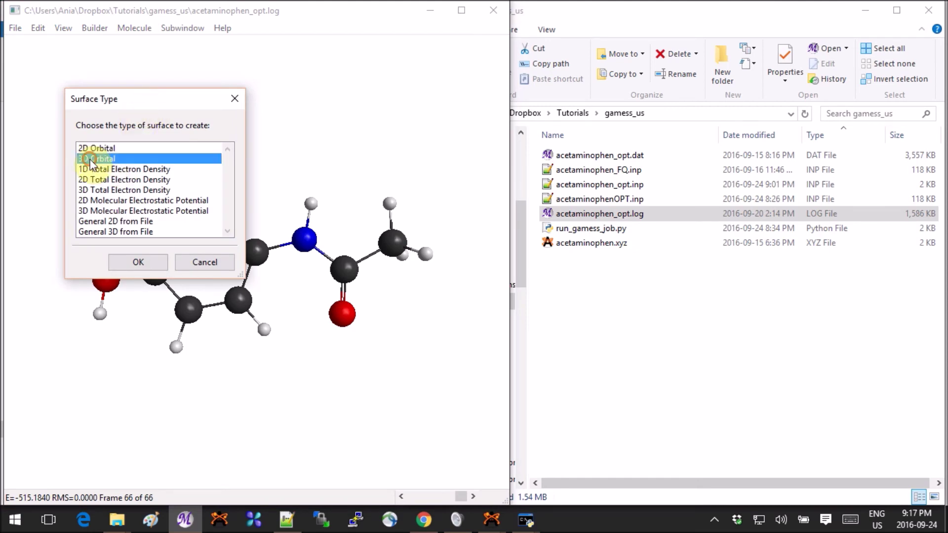
{"action": "left_click", "coordinate": [144, 266]}
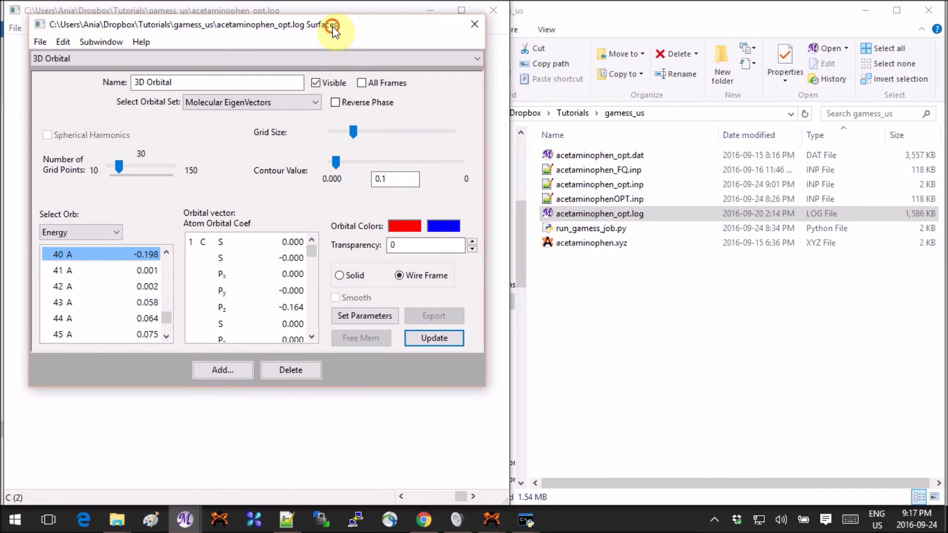
{"action": "left_click_drag", "start_coordinate": [332, 27], "coordinate": [790, 24]}
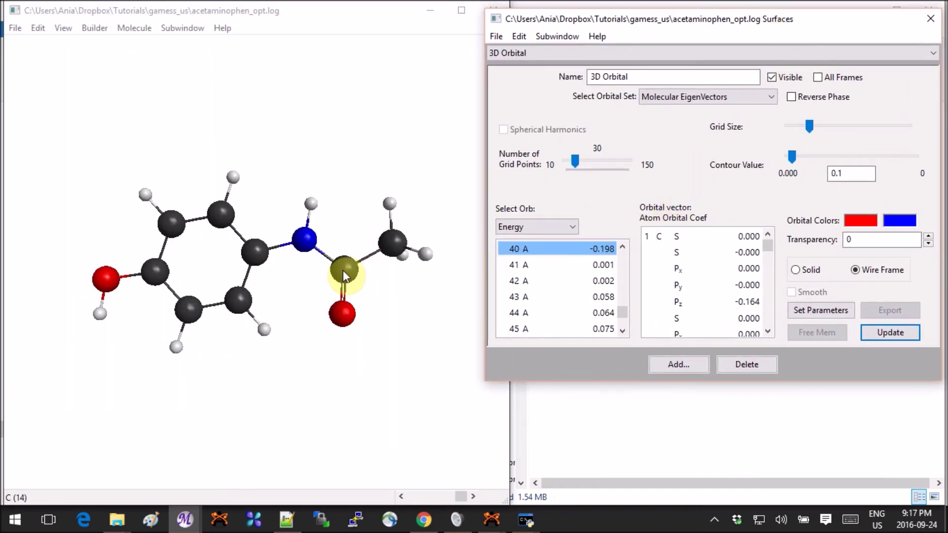
{"action": "left_click", "coordinate": [398, 150]}
{"action": "left_click_drag", "start_coordinate": [397, 149], "coordinate": [368, 128]}
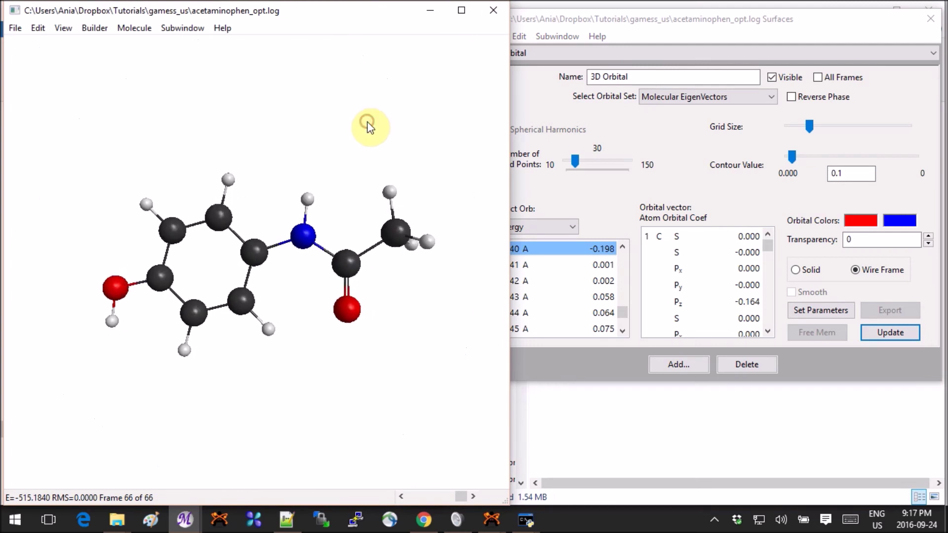
{"action": "left_click", "coordinate": [593, 196]}
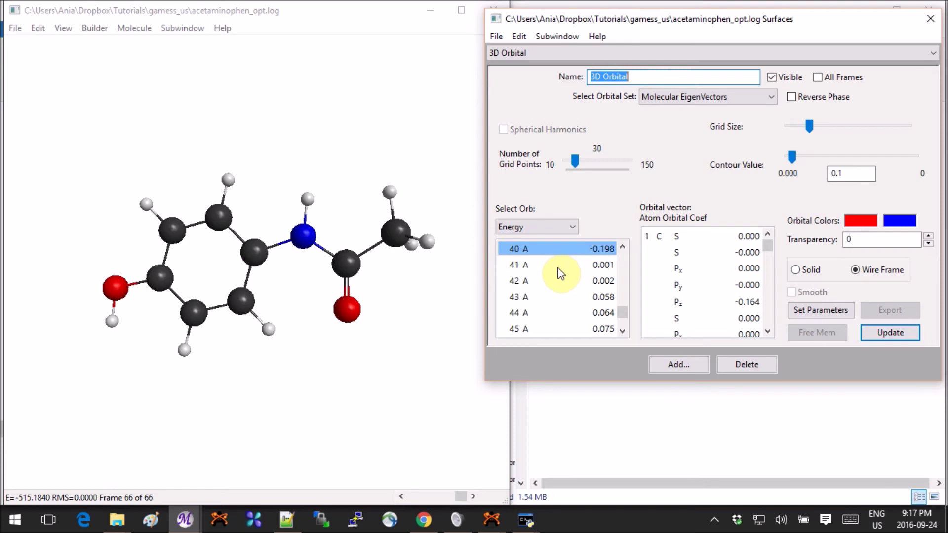
Step: List orbitals by occupation number, confirm 40 A is highest occupied, and draw its wireframe
{"action": "left_click", "coordinate": [535, 227]}
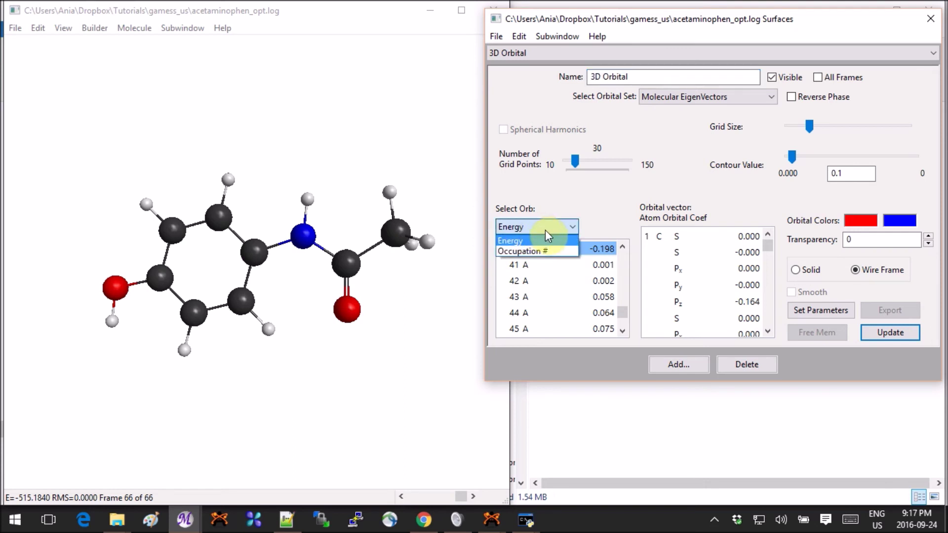
{"action": "left_click", "coordinate": [560, 253]}
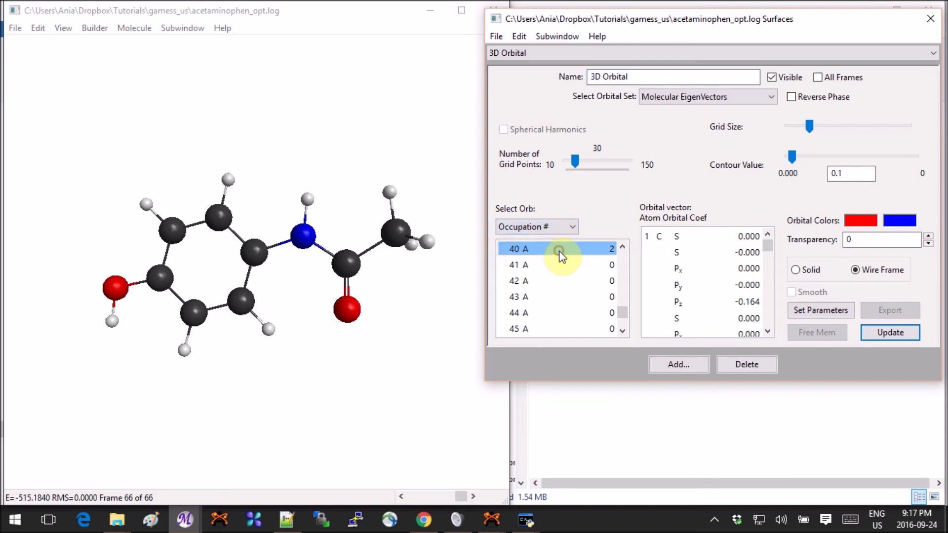
{"action": "left_click", "coordinate": [623, 249]}
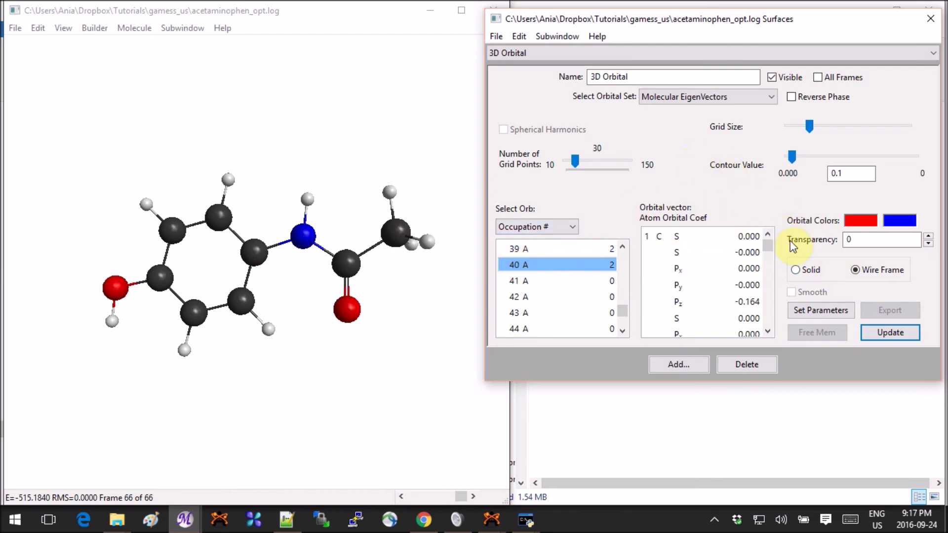
{"action": "left_click", "coordinate": [890, 335]}
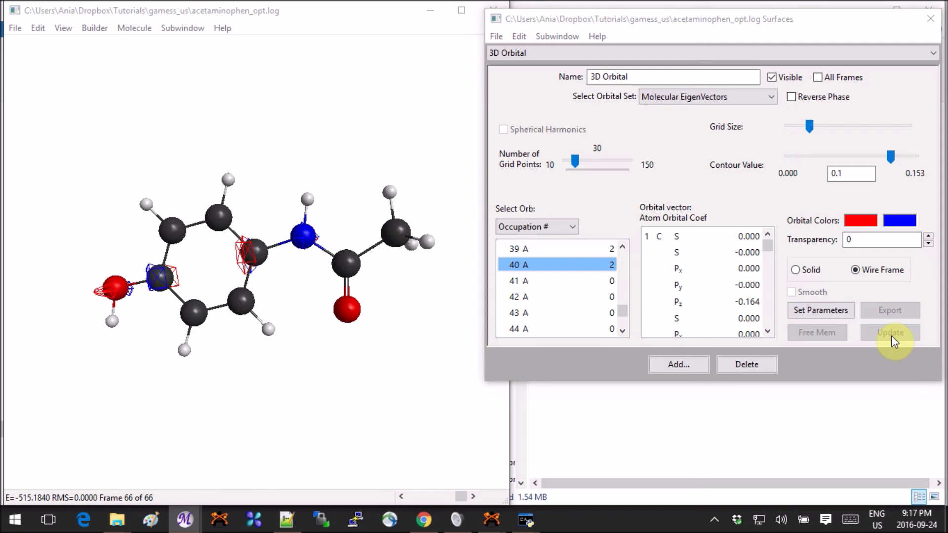
{"action": "mouse_move", "coordinate": [320, 149]}
{"action": "left_mouse_down"}
{"action": "mouse_move", "coordinate": [285, 154]}
{"action": "mouse_move", "coordinate": [426, 161]}
{"action": "mouse_move", "coordinate": [465, 176]}
{"action": "mouse_move", "coordinate": [398, 218]}
{"action": "mouse_move", "coordinate": [275, 190]}
{"action": "mouse_move", "coordinate": [386, 251]}
{"action": "mouse_move", "coordinate": [427, 245]}
{"action": "left_mouse_up"}
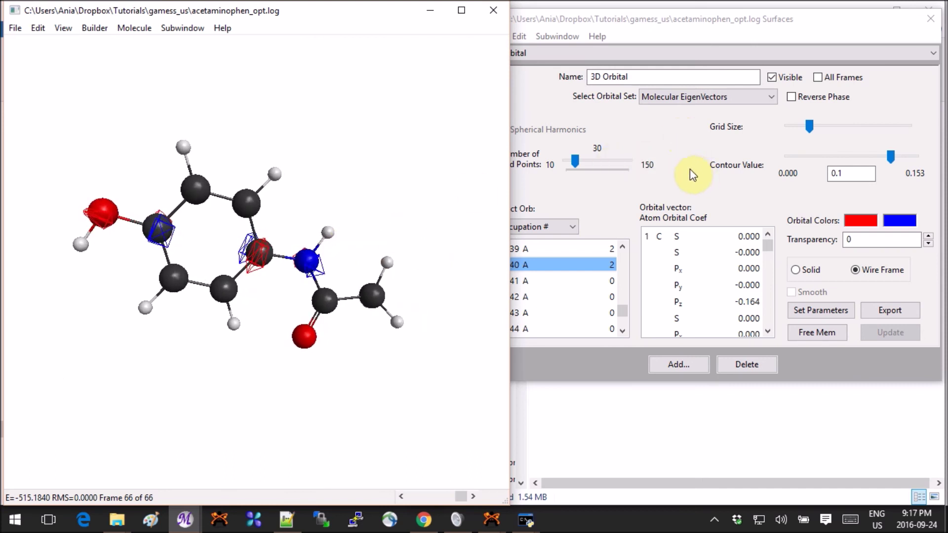
{"action": "left_click", "coordinate": [674, 152]}
{"action": "mouse_move", "coordinate": [575, 162]}
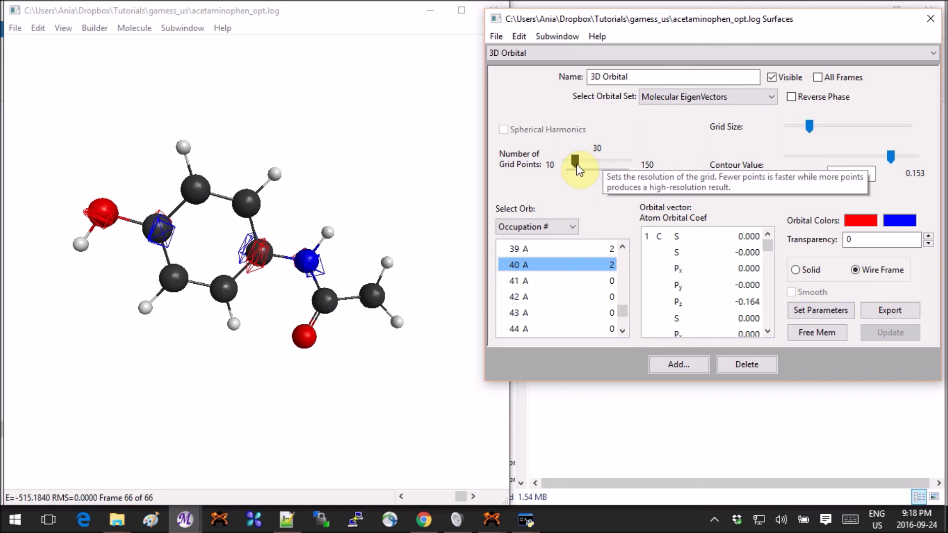
Step: Redraw orbital 40 with 86 grid points and contour value 0.05, viewing the ring head-on
{"action": "left_click_drag", "start_coordinate": [576, 167], "coordinate": [595, 166]}
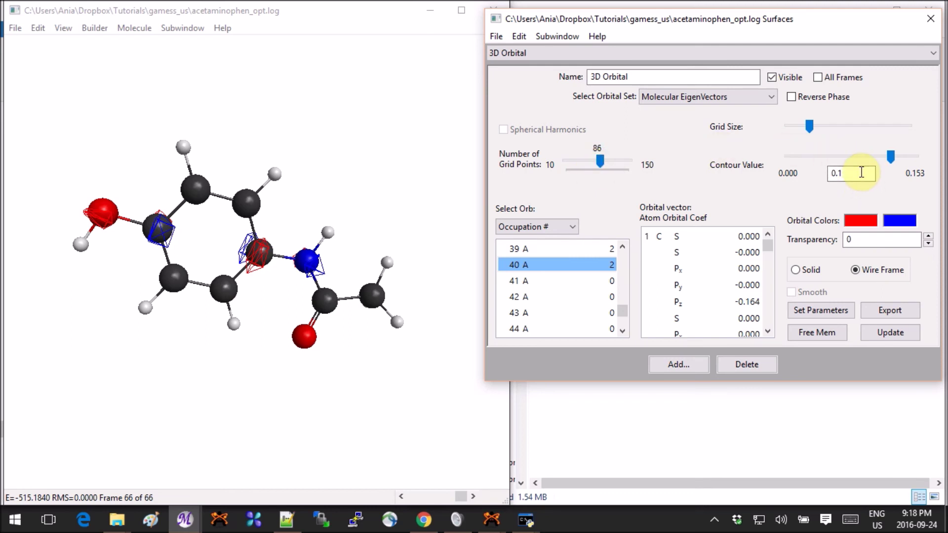
{"action": "double_click", "coordinate": [861, 171]}
{"action": "type", "text": "05"}
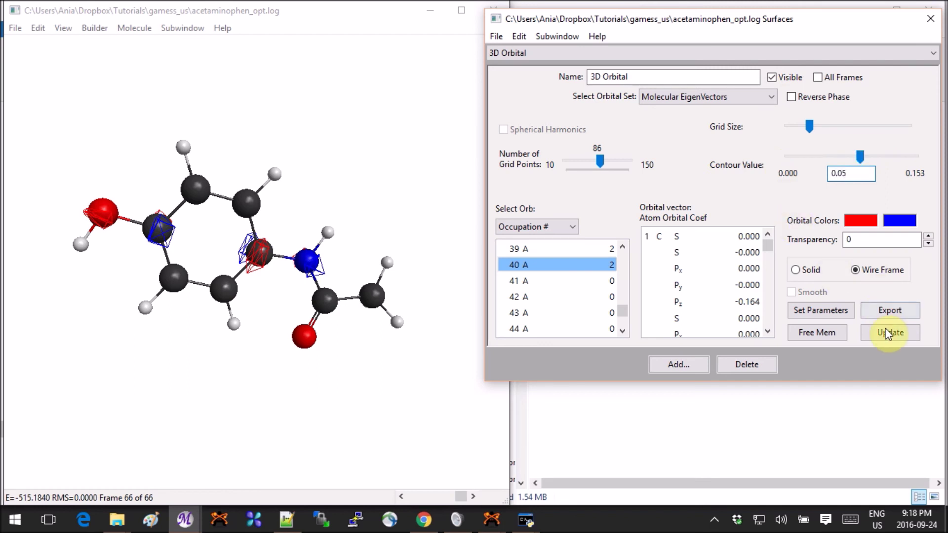
{"action": "left_click", "coordinate": [894, 339]}
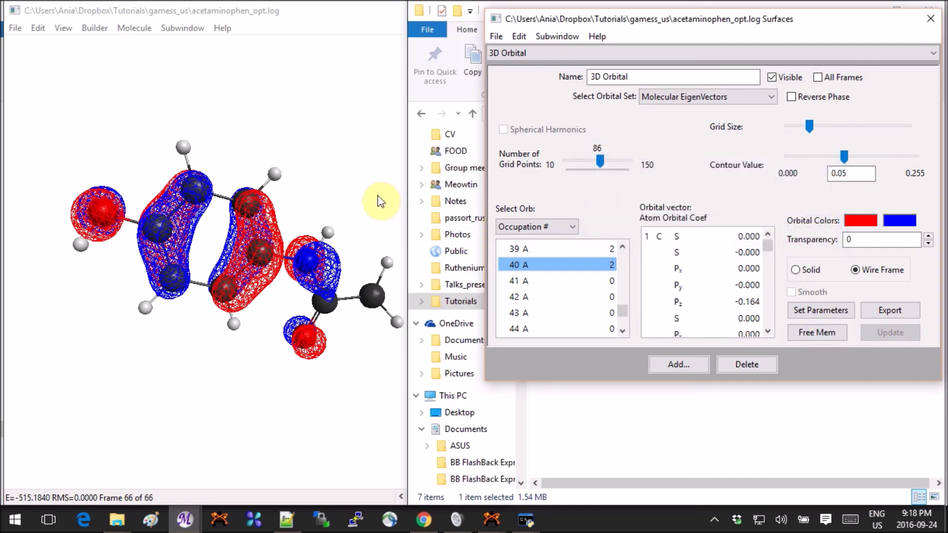
{"action": "left_click_drag", "start_coordinate": [355, 181], "coordinate": [302, 85]}
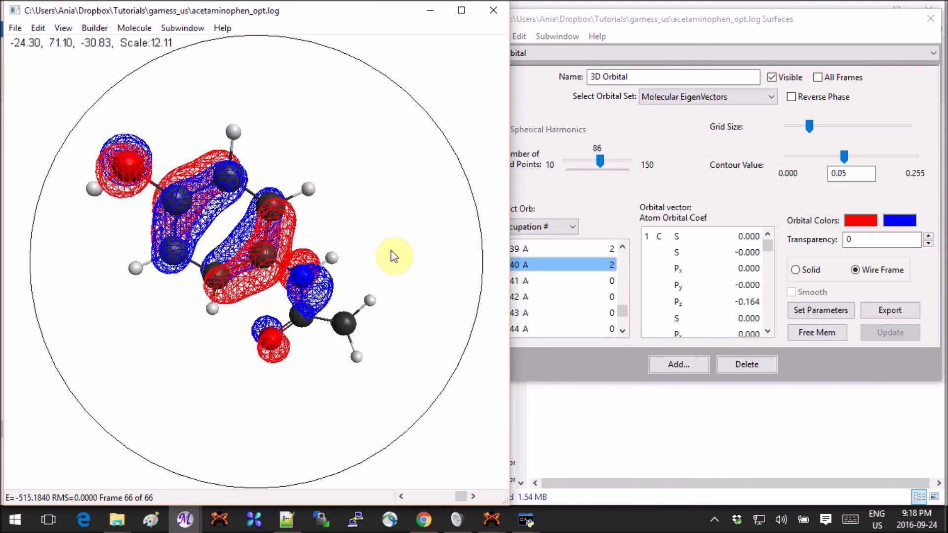
{"action": "left_click_drag", "start_coordinate": [301, 85], "coordinate": [200, 455]}
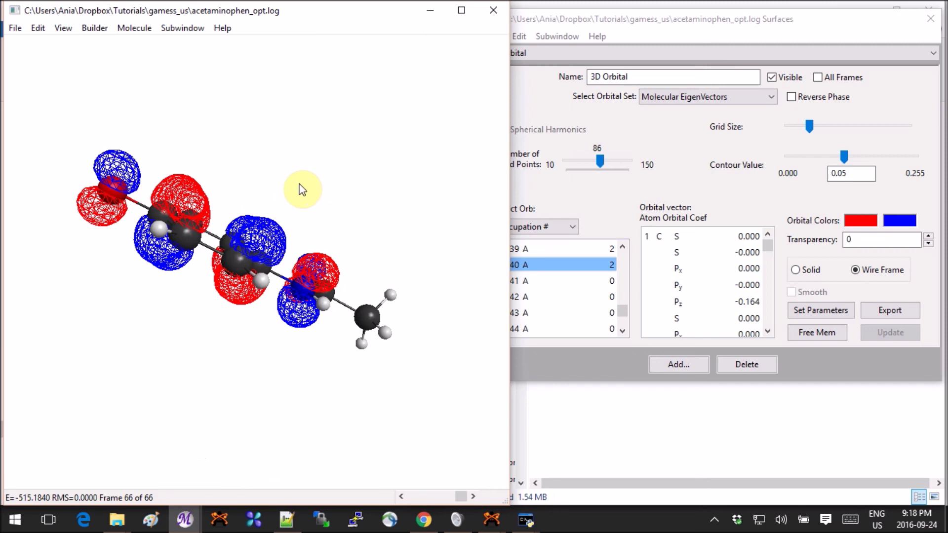
{"action": "left_click_drag", "start_coordinate": [302, 188], "coordinate": [307, 422]}
{"action": "left_click", "coordinate": [832, 363]}
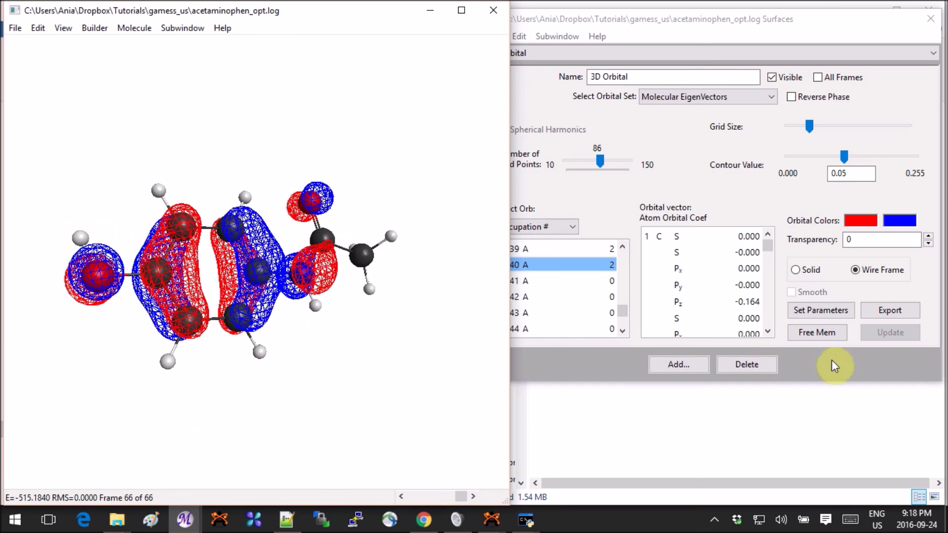
Step: Redraw orbital 40 as a smooth solid surface
{"action": "left_click", "coordinate": [810, 269]}
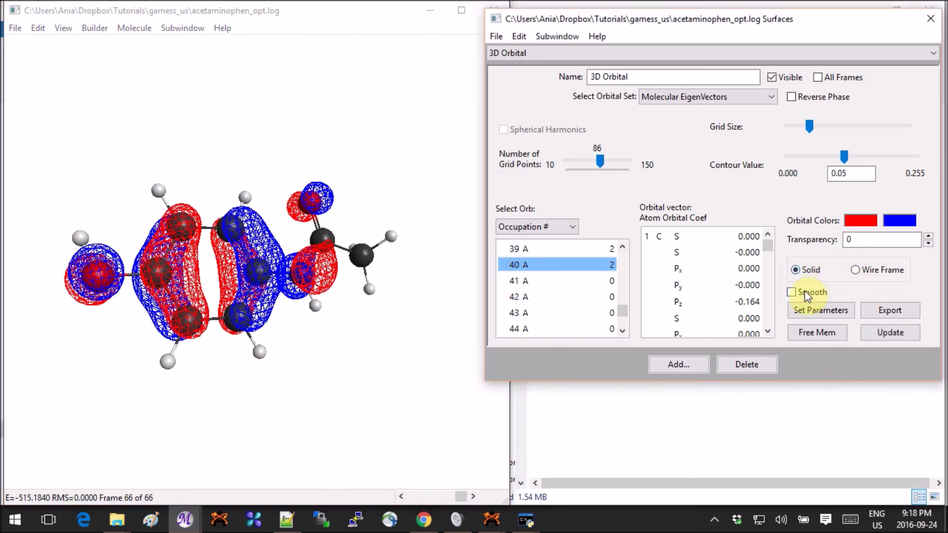
{"action": "left_click", "coordinate": [892, 332]}
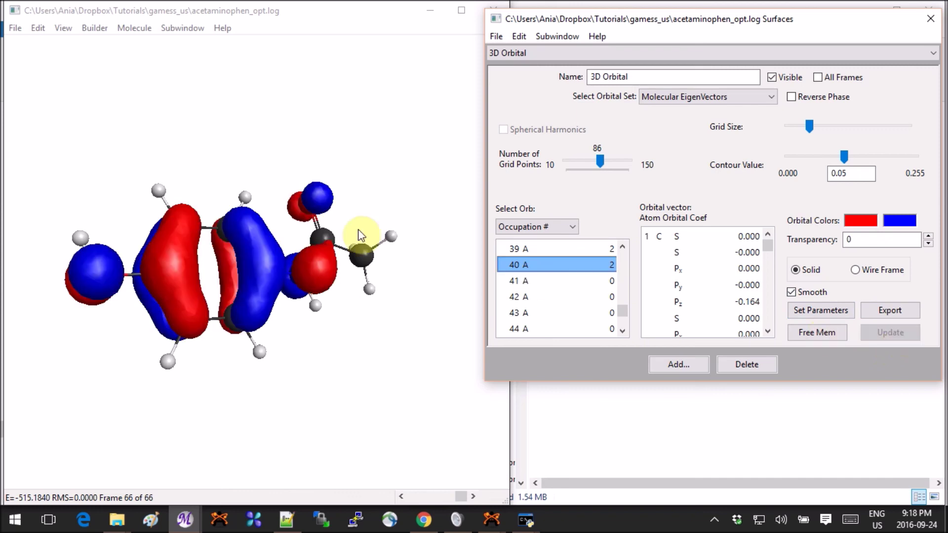
{"action": "left_click_drag", "start_coordinate": [334, 220], "coordinate": [360, 331]}
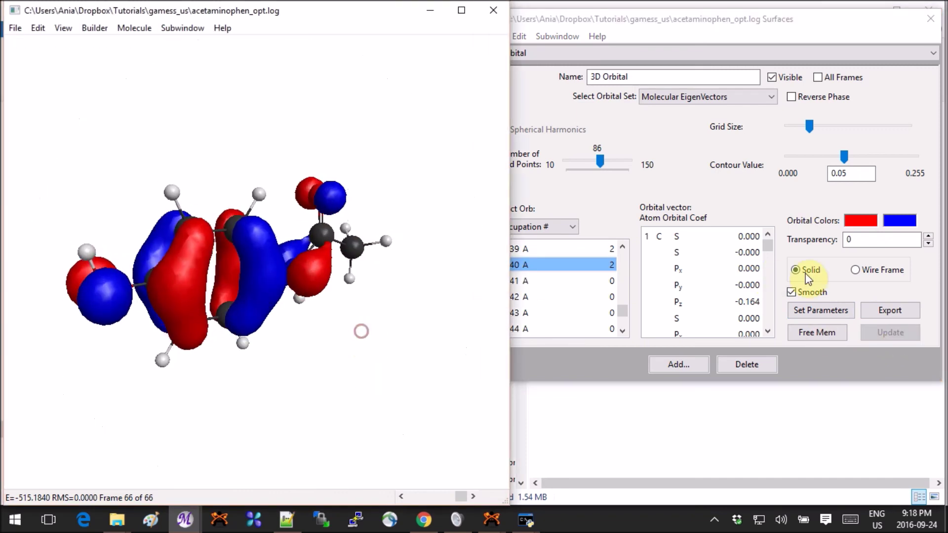
Step: Set the orbital surface transparency to 40 and apply it
{"action": "left_click", "coordinate": [875, 238]}
{"action": "key", "text": "ctrl+a"}
{"action": "type", "text": "5"}
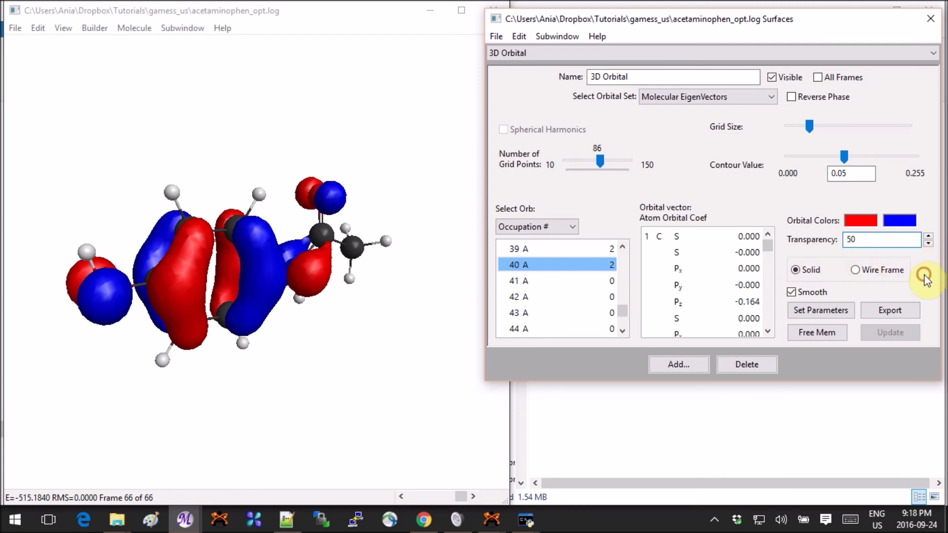
{"action": "left_click", "coordinate": [927, 243]}
{"action": "left_click", "coordinate": [927, 243]}
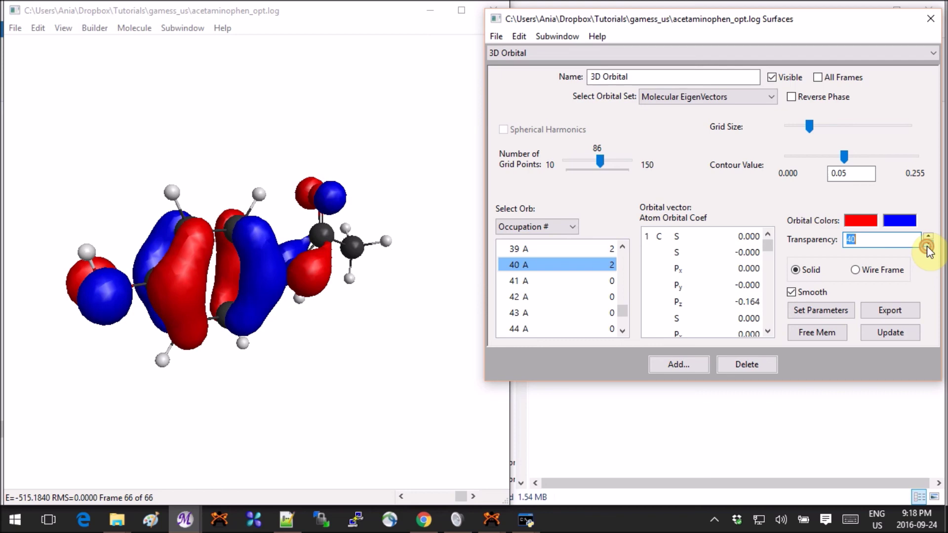
{"action": "left_click", "coordinate": [888, 332]}
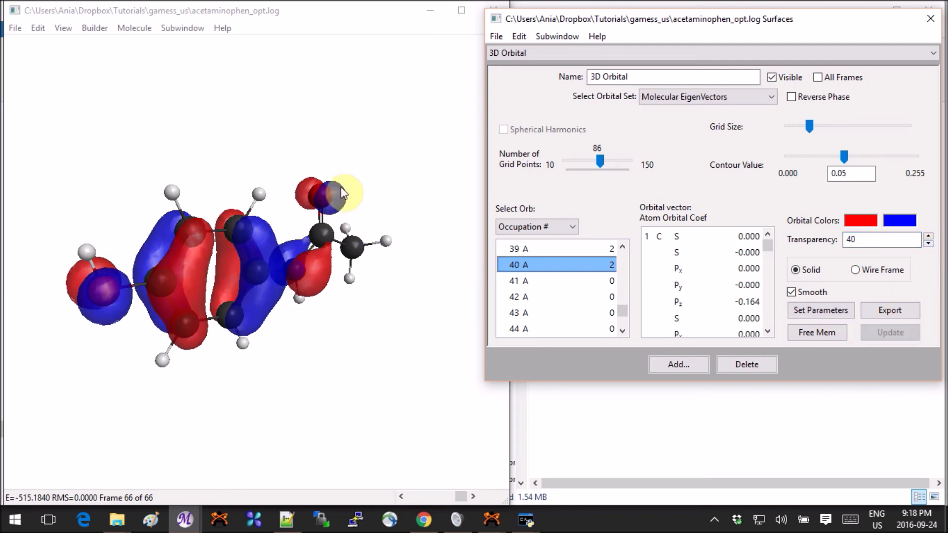
{"action": "left_click_drag", "start_coordinate": [340, 192], "coordinate": [323, 149]}
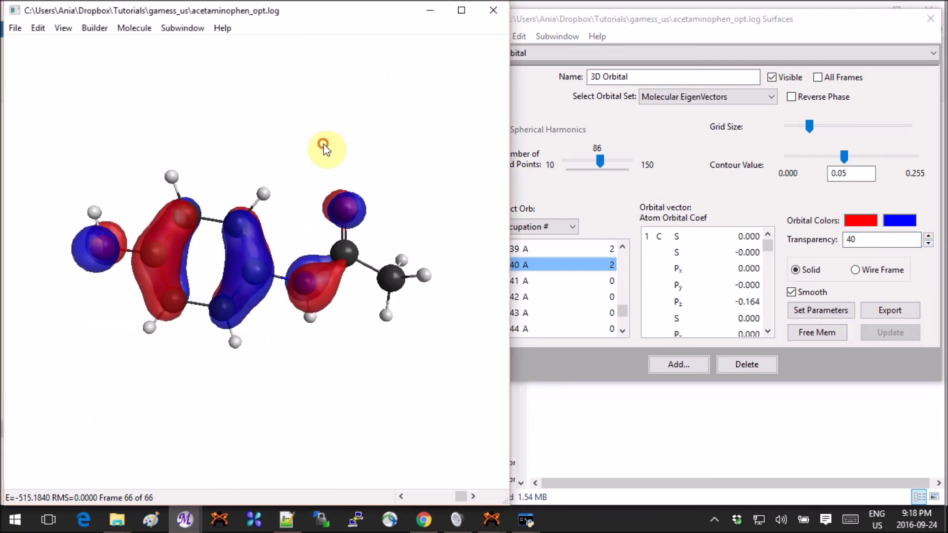
{"action": "left_click", "coordinate": [896, 221]}
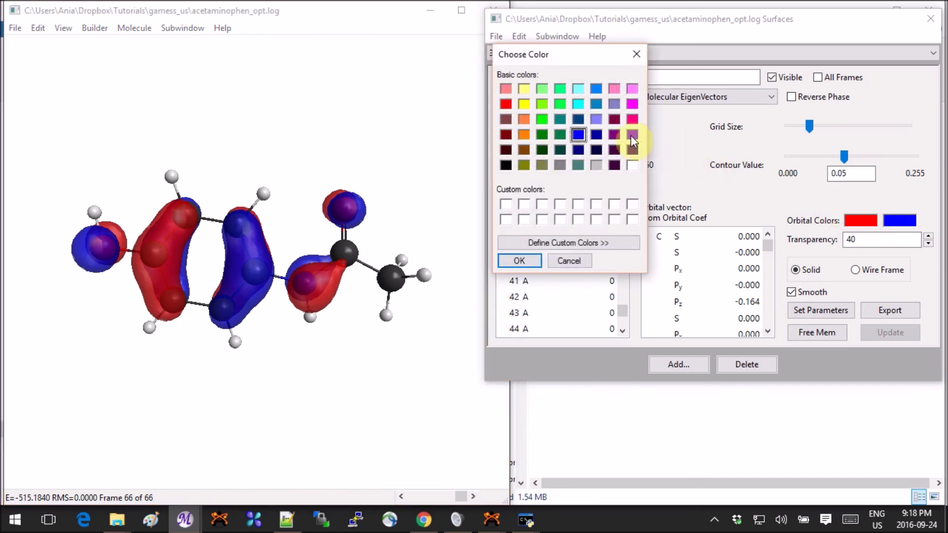
Step: Colour the second orbital phase bright green, redraw, and inspect the red/green lobes
{"action": "left_click", "coordinate": [541, 119]}
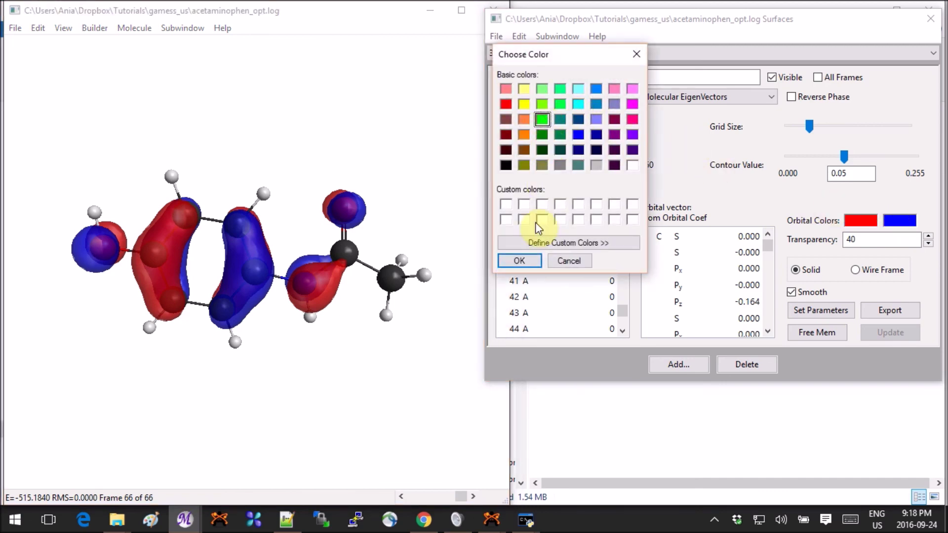
{"action": "left_click", "coordinate": [521, 261]}
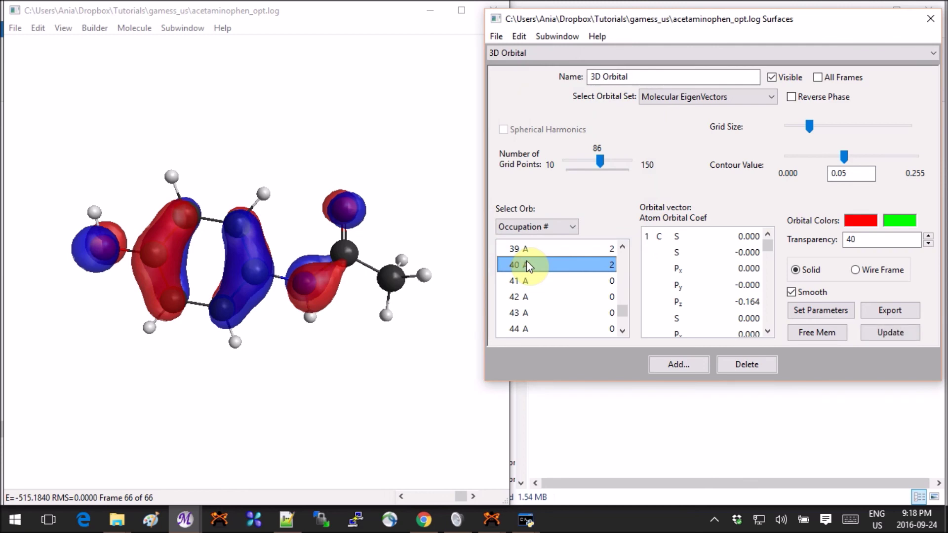
{"action": "left_click", "coordinate": [890, 332]}
{"action": "mouse_move", "coordinate": [283, 284]}
{"action": "left_mouse_down"}
{"action": "mouse_move", "coordinate": [271, 385]}
{"action": "mouse_move", "coordinate": [339, 274]}
{"action": "mouse_move", "coordinate": [356, 145]}
{"action": "mouse_move", "coordinate": [161, 166]}
{"action": "mouse_move", "coordinate": [241, 152]}
{"action": "mouse_move", "coordinate": [254, 218]}
{"action": "mouse_move", "coordinate": [393, 267]}
{"action": "mouse_move", "coordinate": [250, 175]}
{"action": "mouse_move", "coordinate": [263, 165]}
{"action": "mouse_move", "coordinate": [218, 155]}
{"action": "left_mouse_up"}
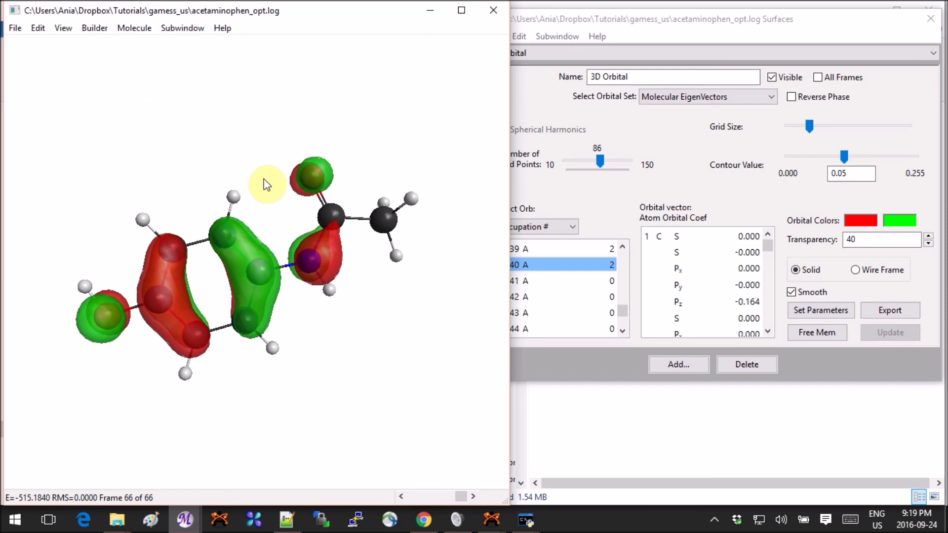
{"action": "mouse_move", "coordinate": [265, 173]}
{"action": "left_mouse_down"}
{"action": "mouse_move", "coordinate": [197, 230]}
{"action": "mouse_move", "coordinate": [354, 293]}
{"action": "left_mouse_up"}
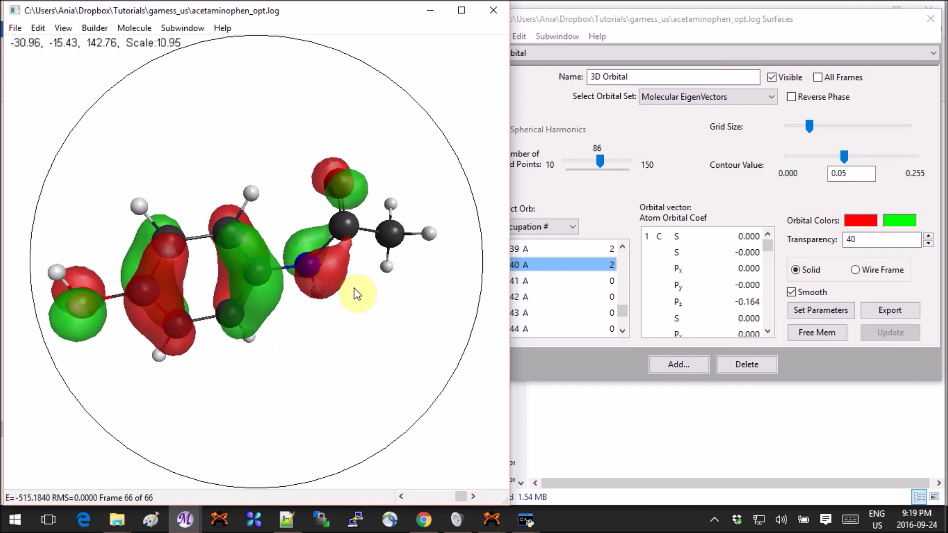
{"action": "left_click_drag", "start_coordinate": [355, 294], "coordinate": [247, 256]}
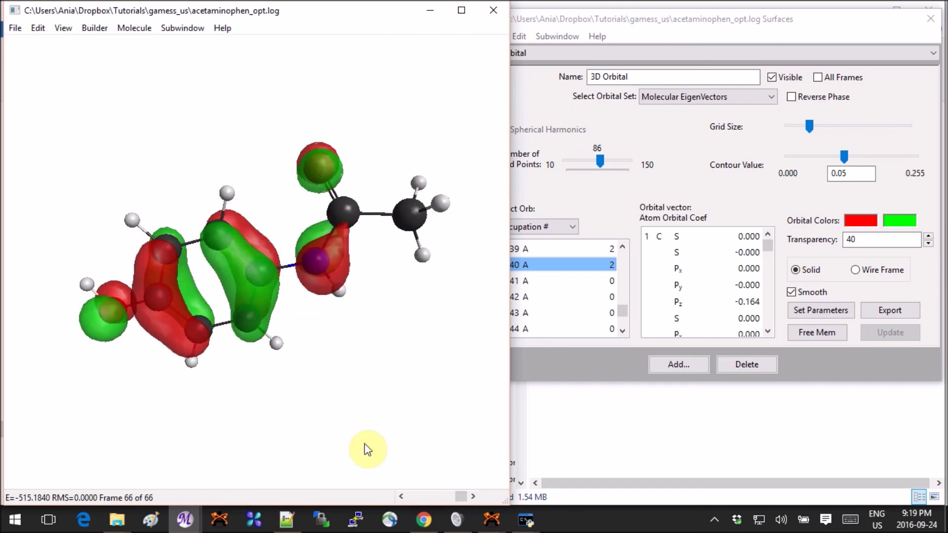
{"action": "left_click", "coordinate": [285, 520]}
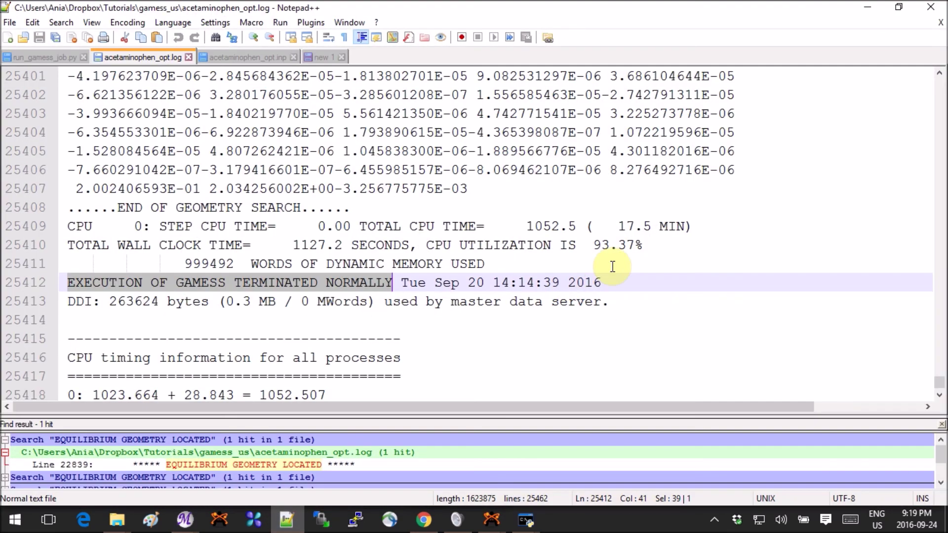
Step: Show the 'new 1' tutorial notes and place the cursor at the end of line 12
{"action": "left_click", "coordinate": [308, 56]}
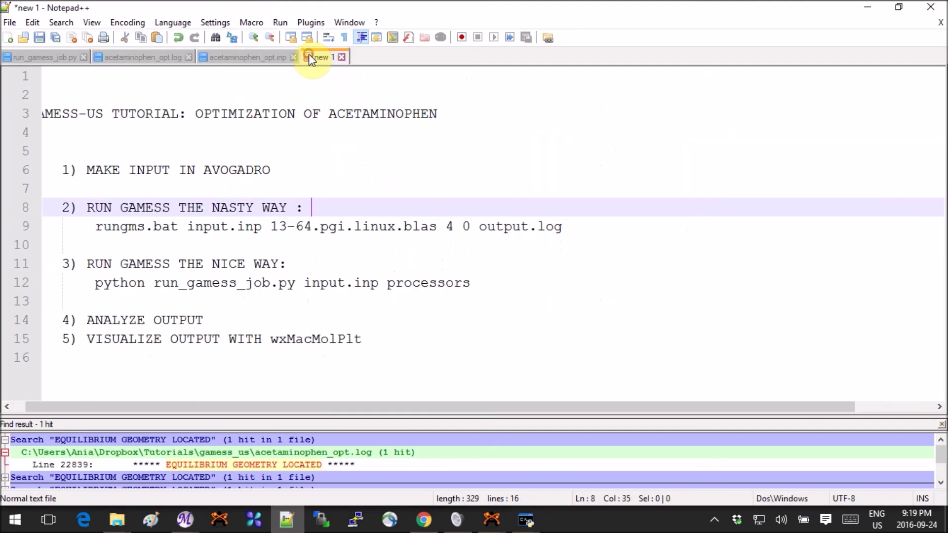
{"action": "left_click", "coordinate": [599, 286]}
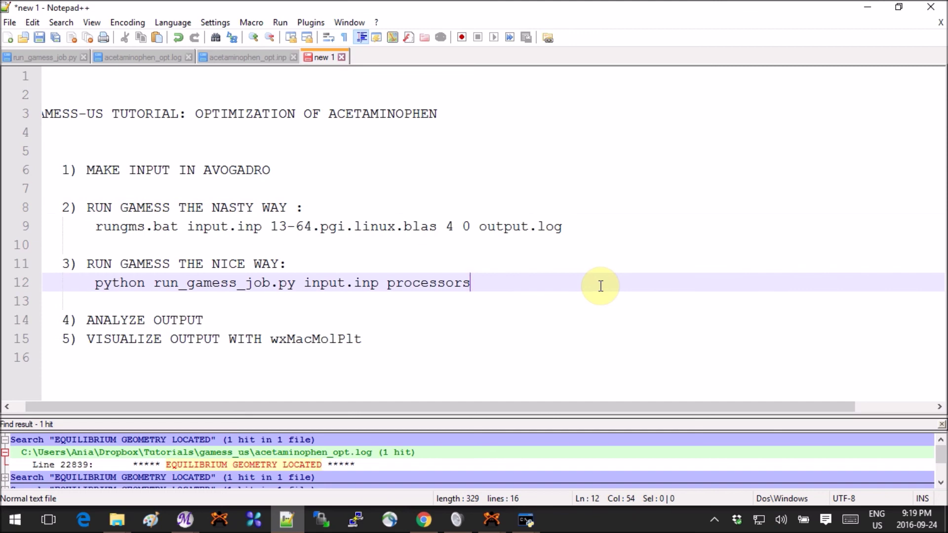